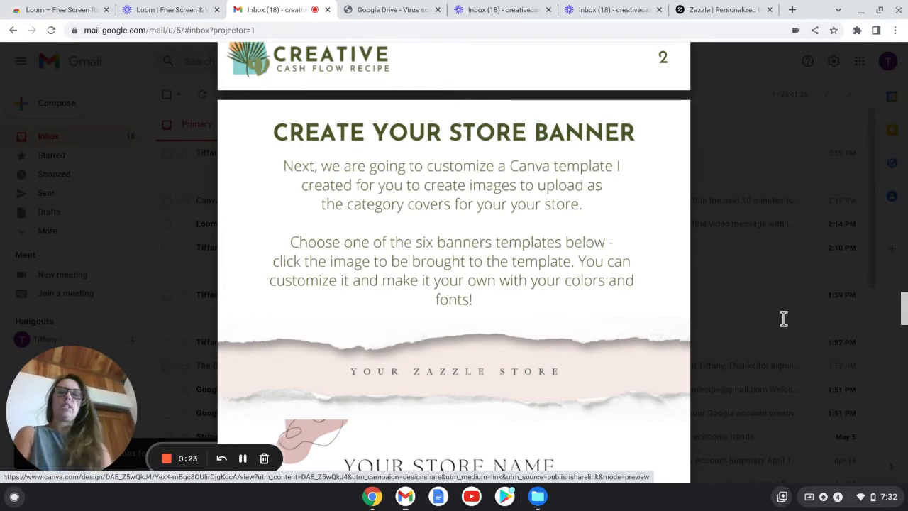
Step: Scroll through the ebook's store banner templates and open the sunflower Zazzle store banner template in Canva
scroll(603, 383, up, 1)
scroll(603, 383, down, 5)
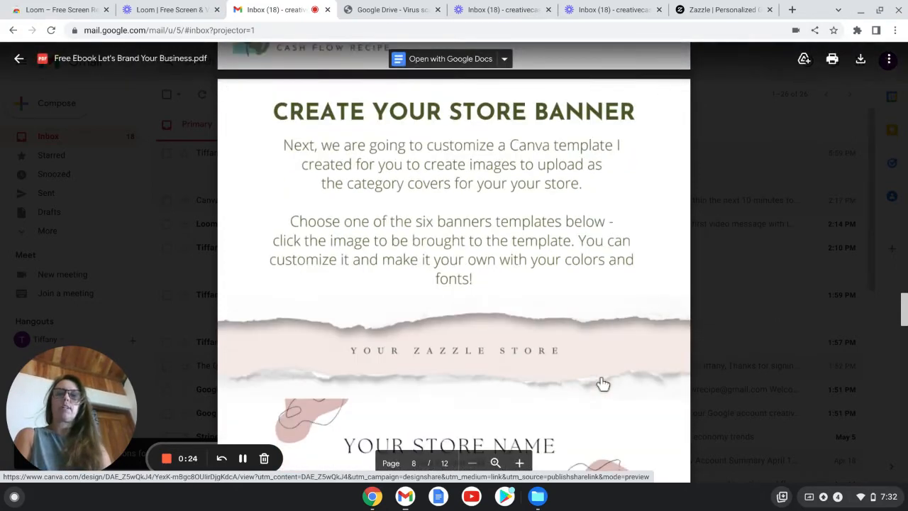
scroll(454, 256, down, 3)
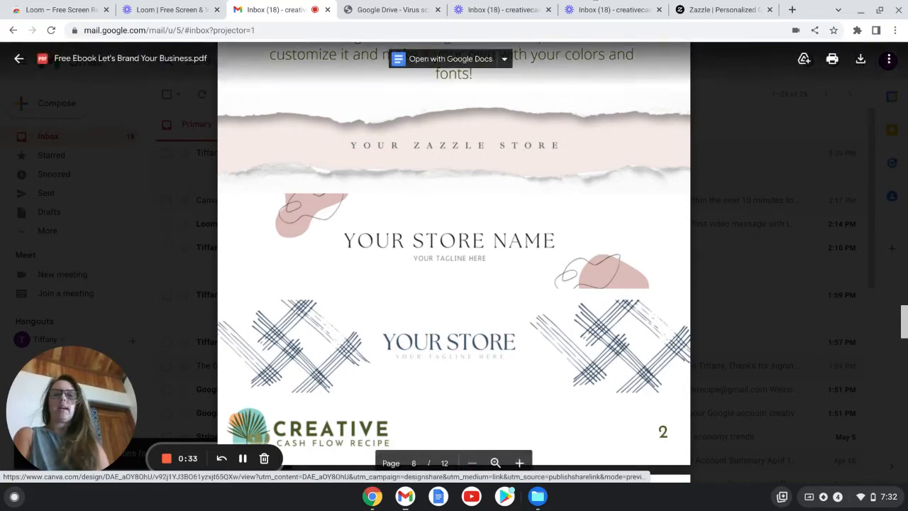
scroll(525, 236, down, 5)
scroll(525, 234, down, 8)
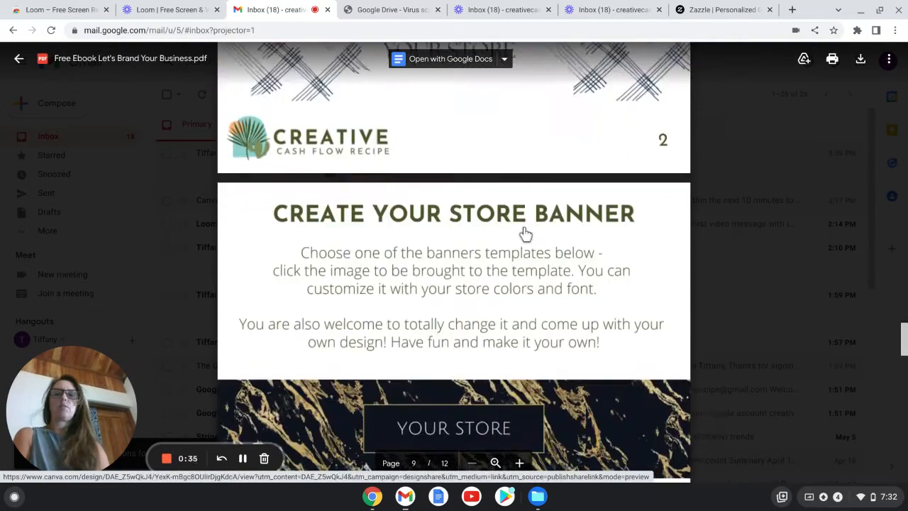
scroll(454, 263, down, 2)
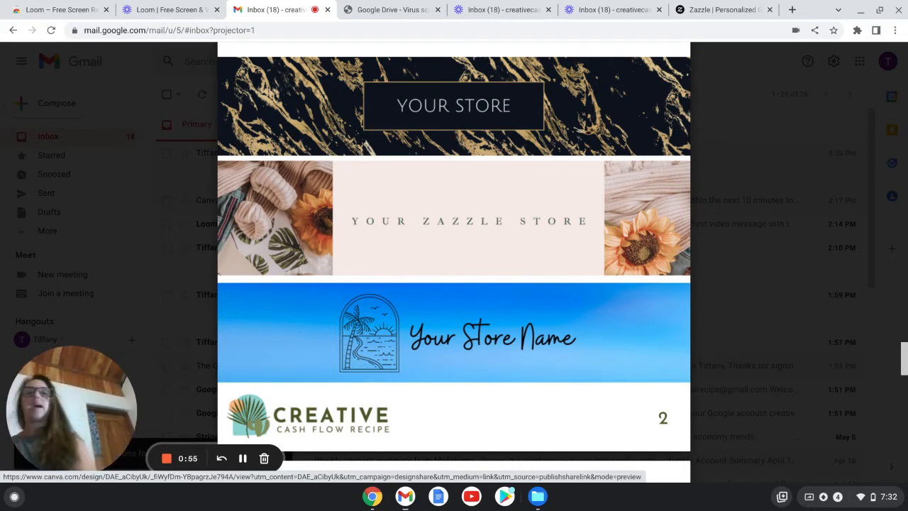
scroll(546, 203, down, 3)
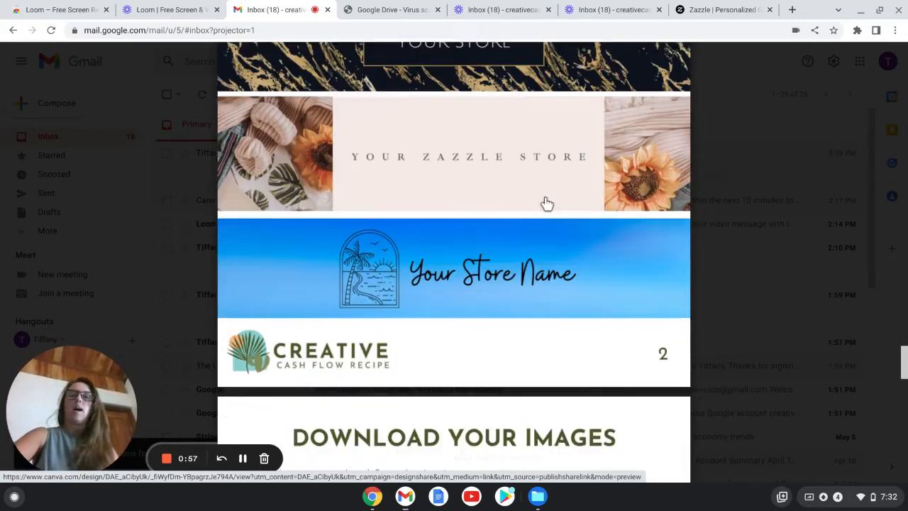
scroll(543, 203, up, 3)
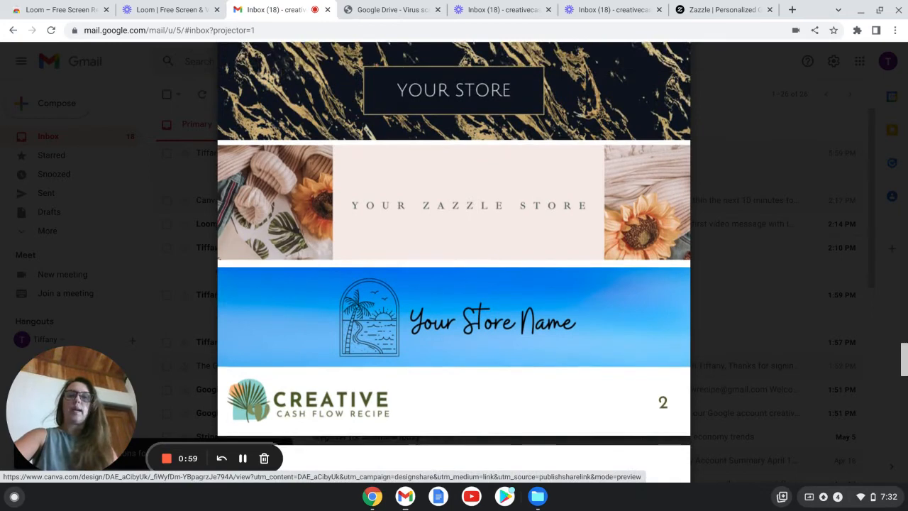
click(534, 183)
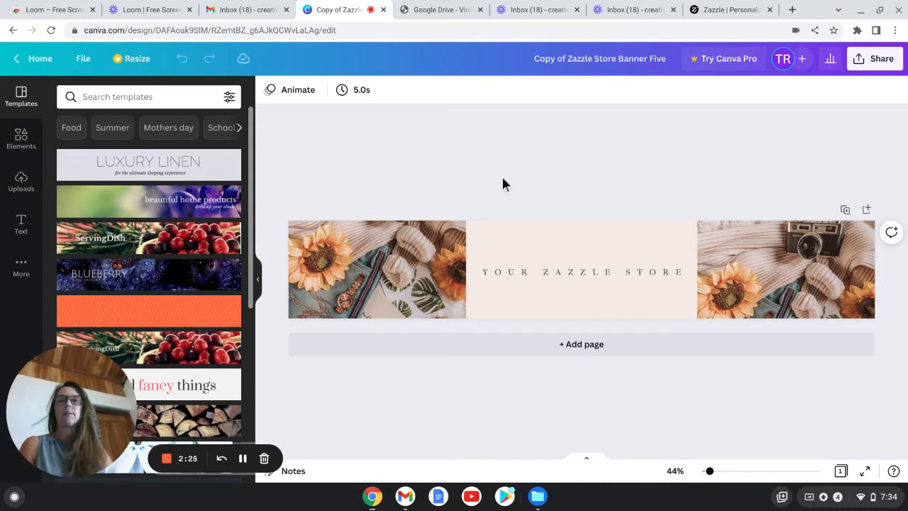
Step: Select the left sunflower photo and try the Summer and then the Epic filters on it
click(377, 272)
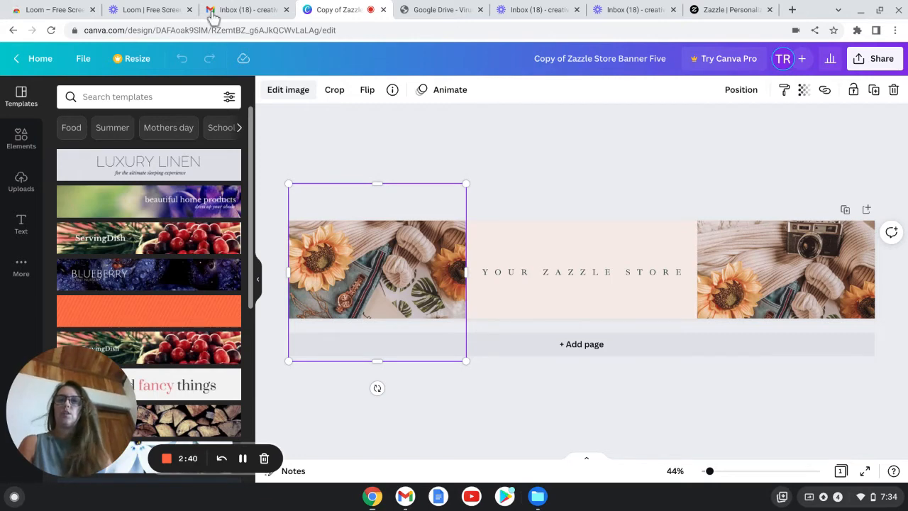
click(288, 90)
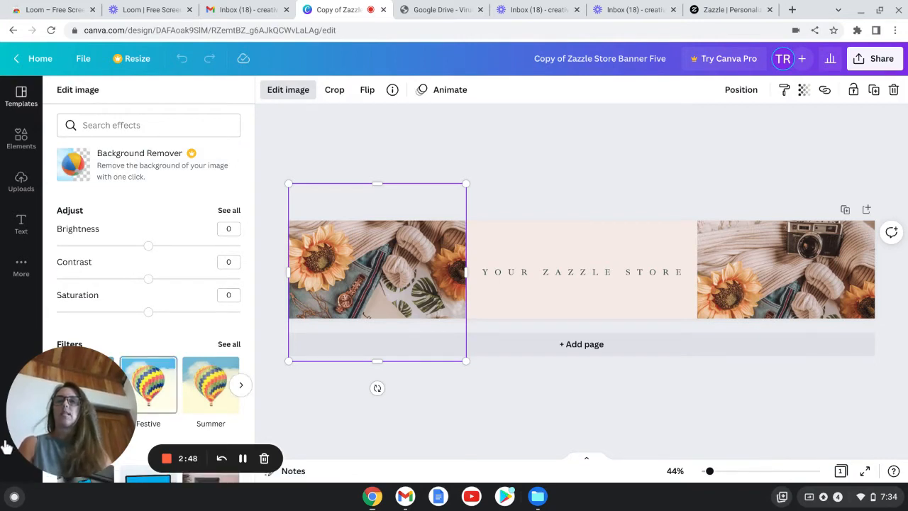
click(82, 361)
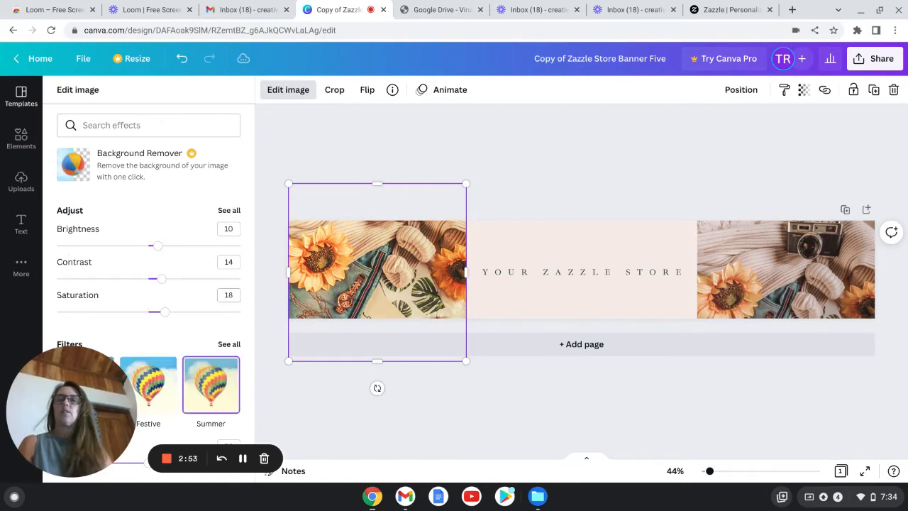
scroll(149, 284, down, 3)
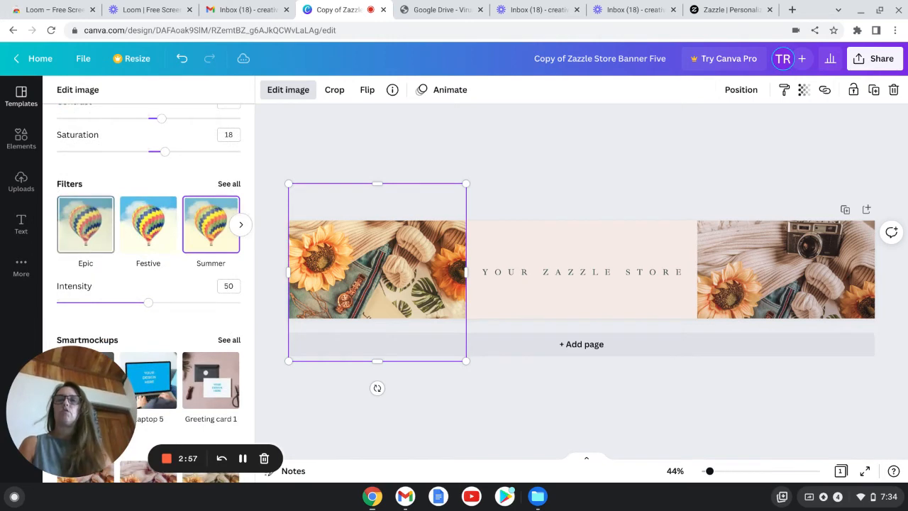
click(83, 245)
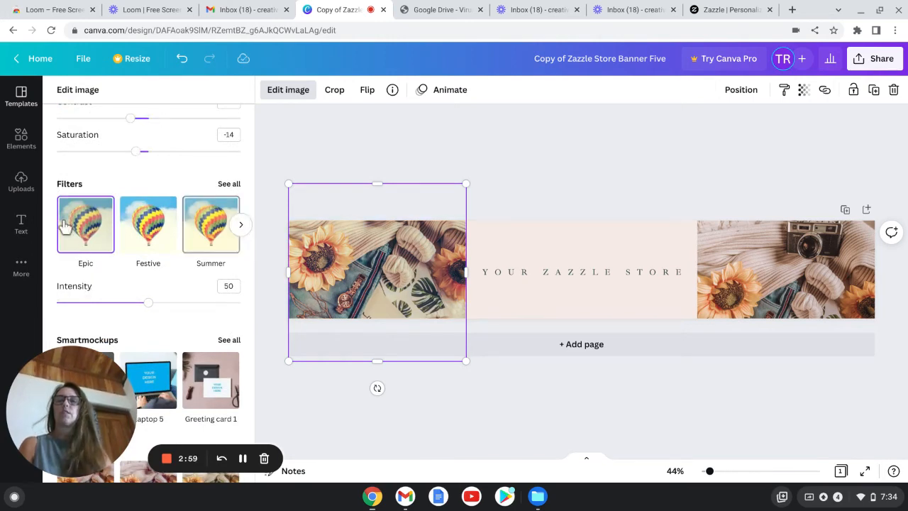
Step: Open the full filter list and apply a black-and-white filter to the left photo
scroll(63, 227, up, 1)
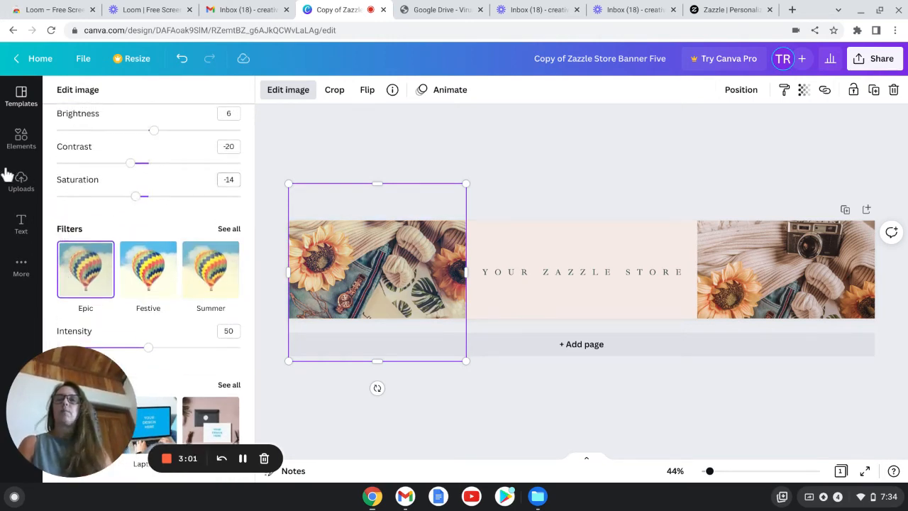
scroll(4, 170, down, 1)
scroll(4, 170, up, 1)
scroll(6, 174, up, 1)
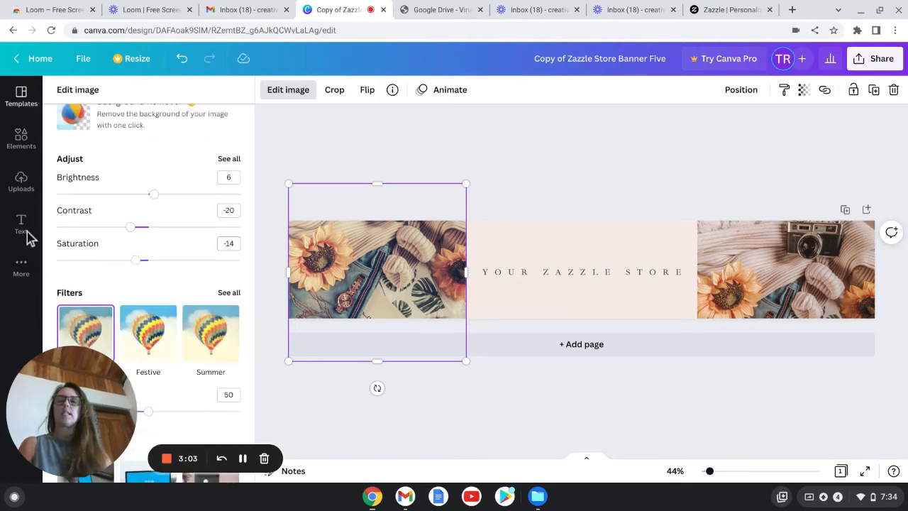
click(130, 318)
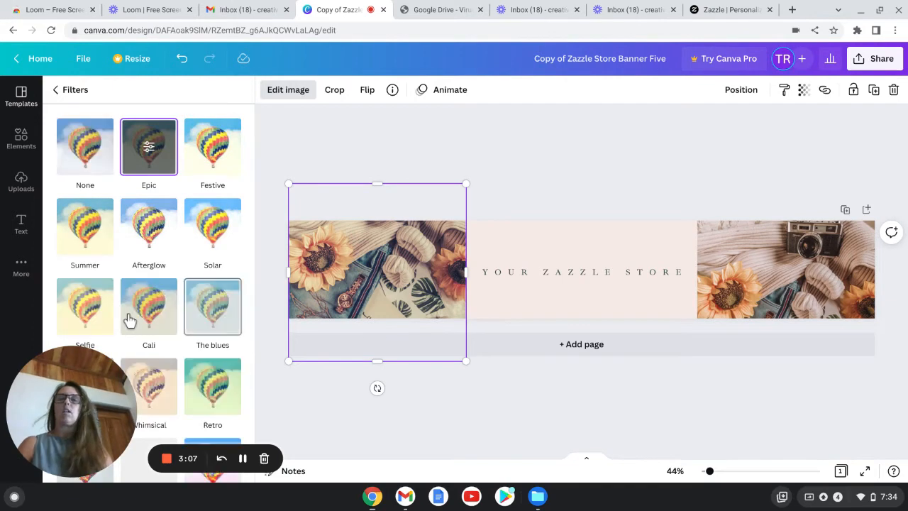
scroll(62, 156, down, 3)
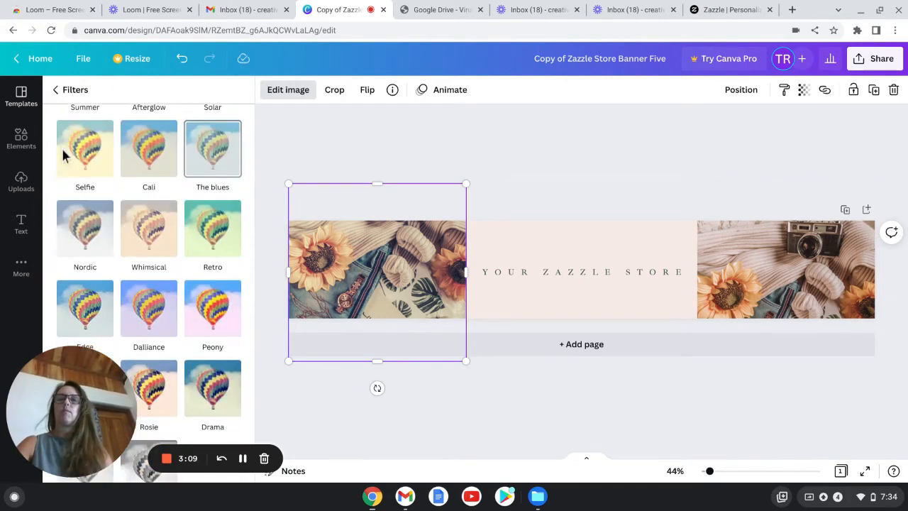
scroll(213, 188, up, 3)
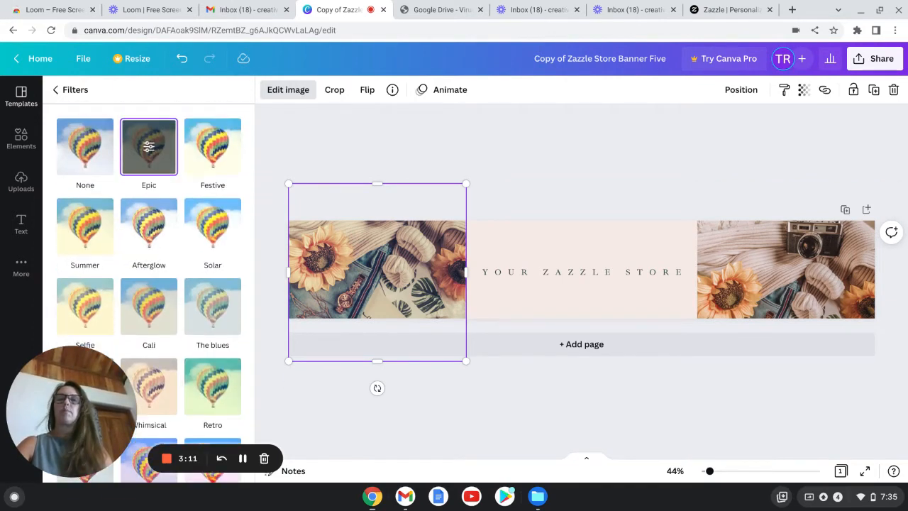
scroll(213, 188, down, 3)
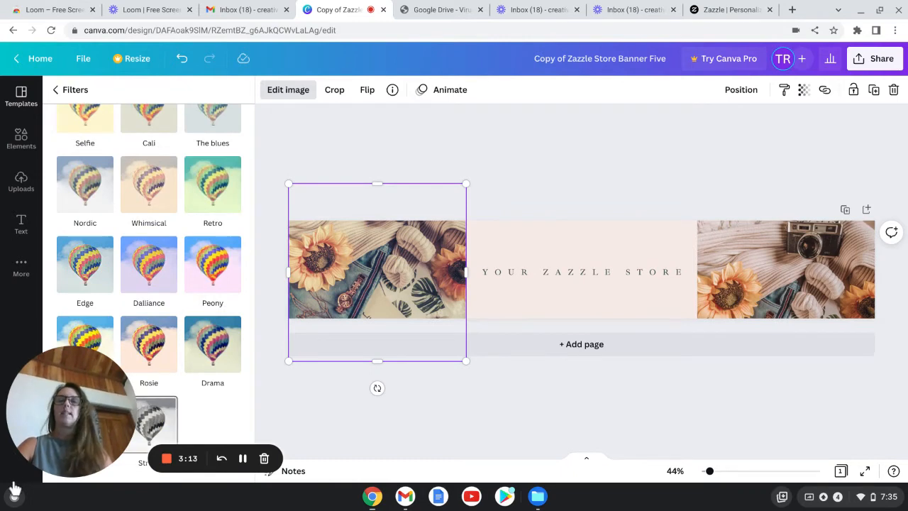
click(131, 424)
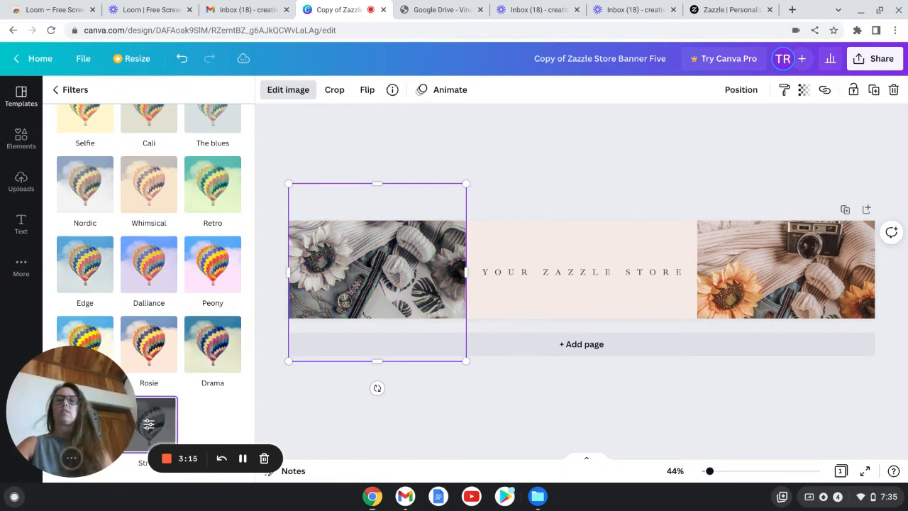
Step: Reset the left photo's filter to None
scroll(149, 291, up, 3)
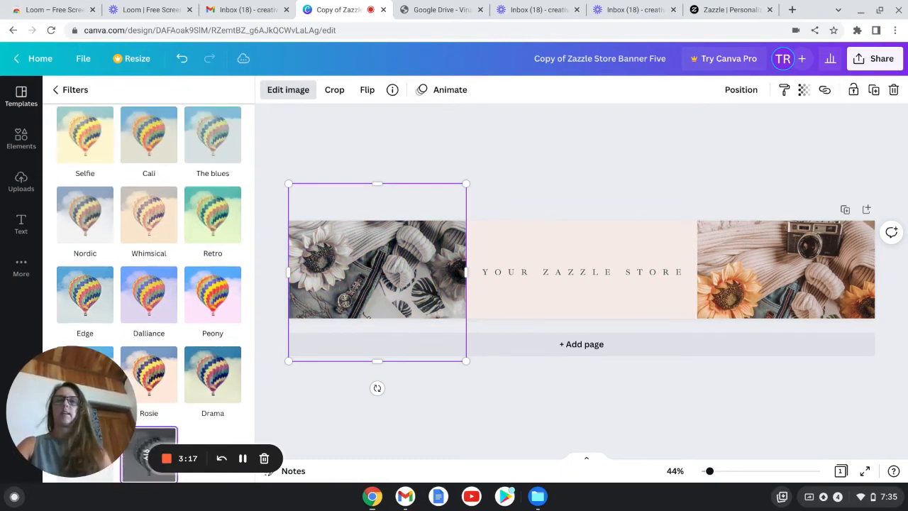
scroll(149, 291, up, 1)
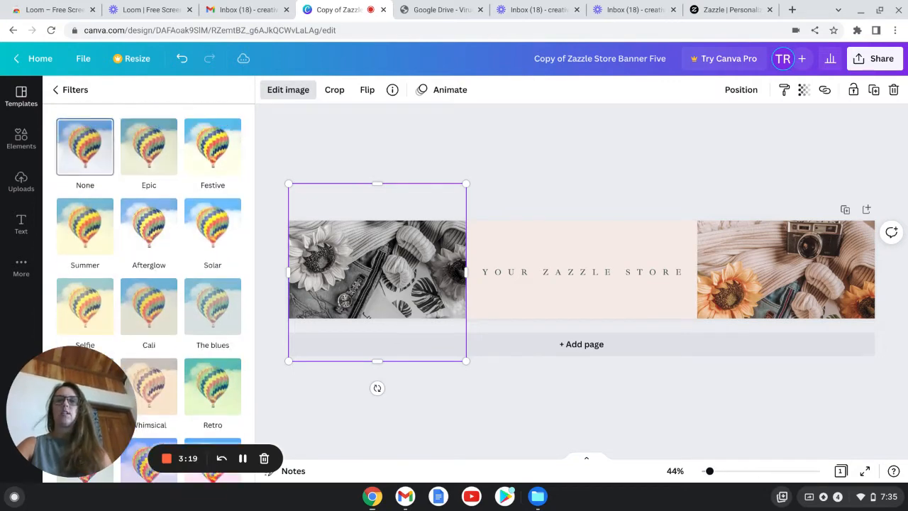
click(84, 146)
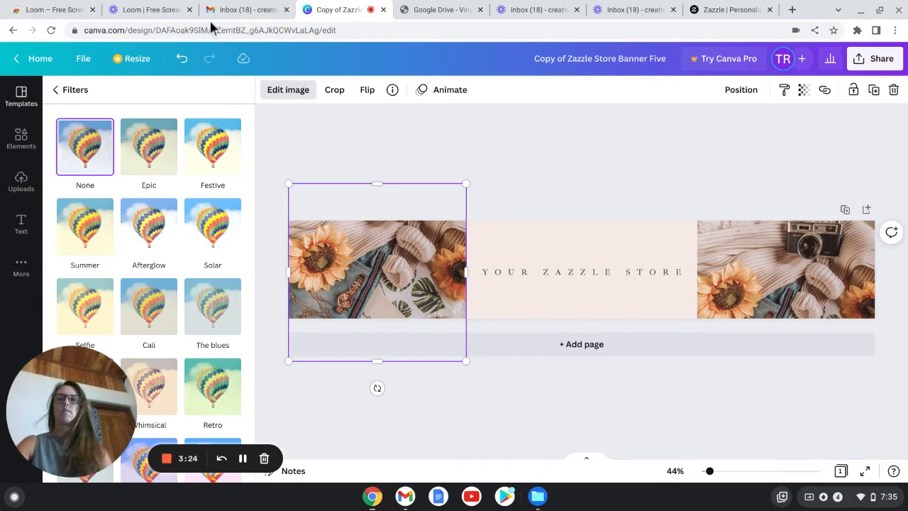
Step: Search the elements library for beach
click(185, 74)
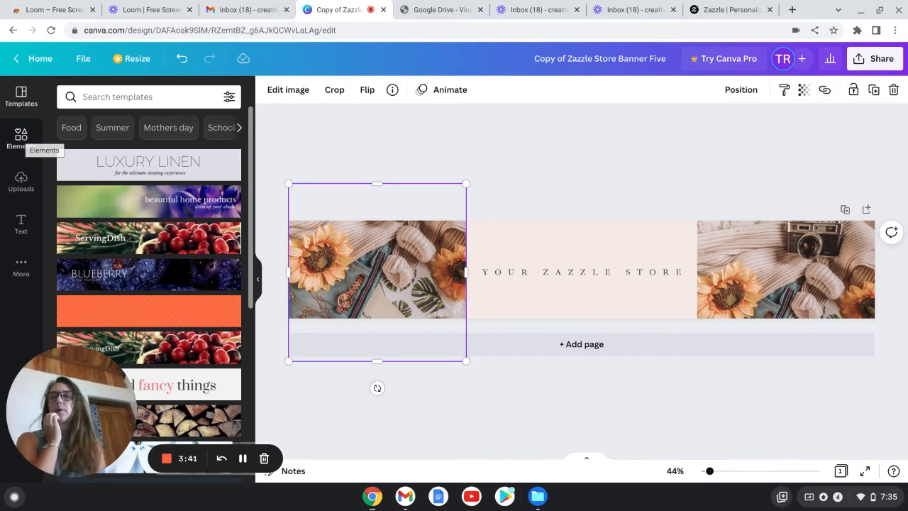
click(21, 138)
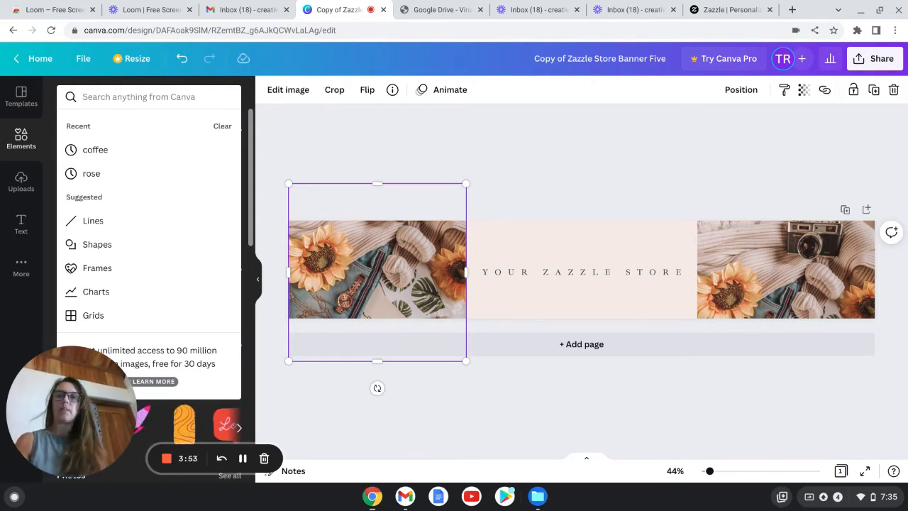
text(beach)
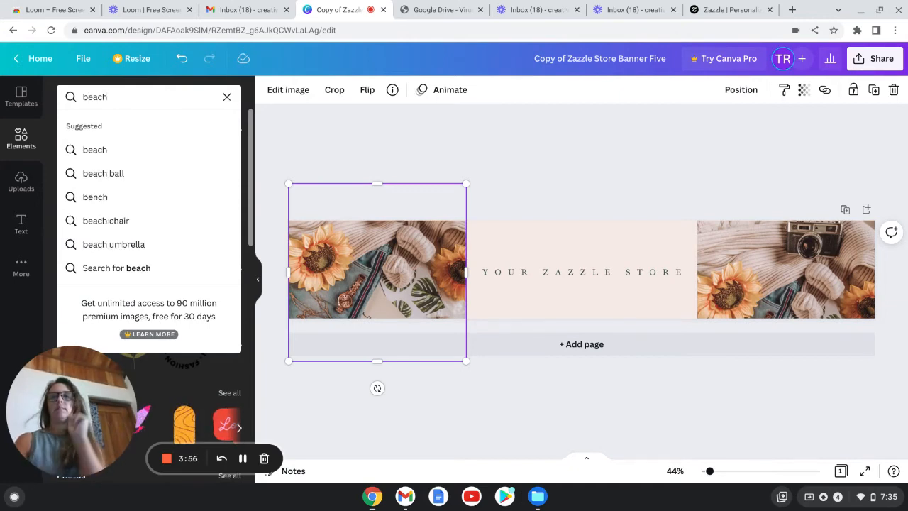
key(Return)
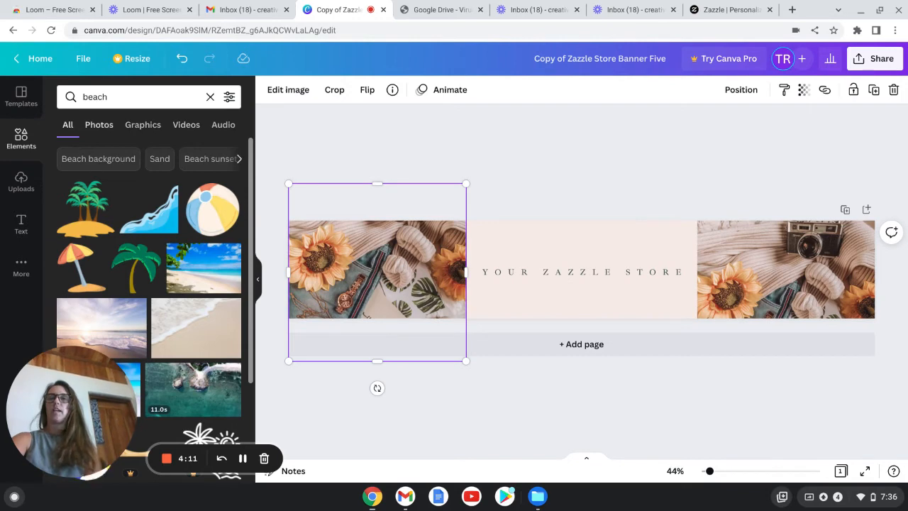
Step: Switch the search results to photos and browse through the beach photos
click(98, 124)
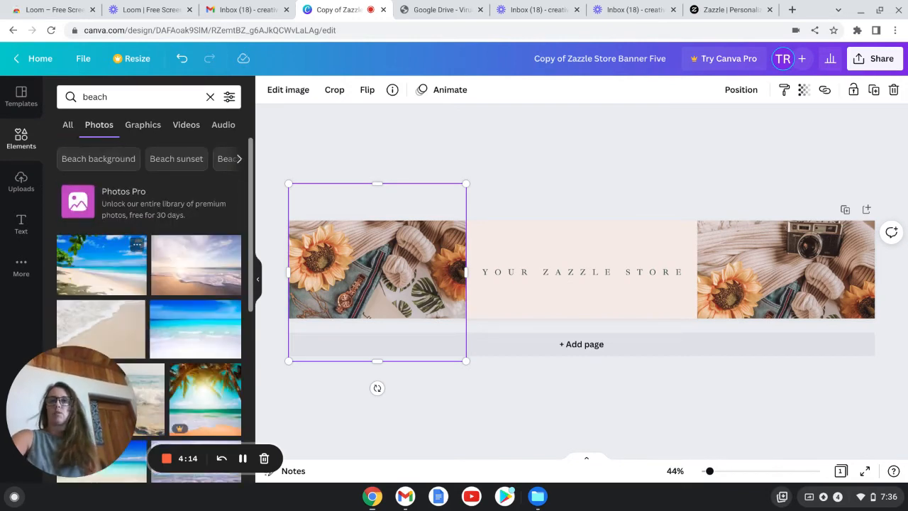
scroll(149, 312, down, 3)
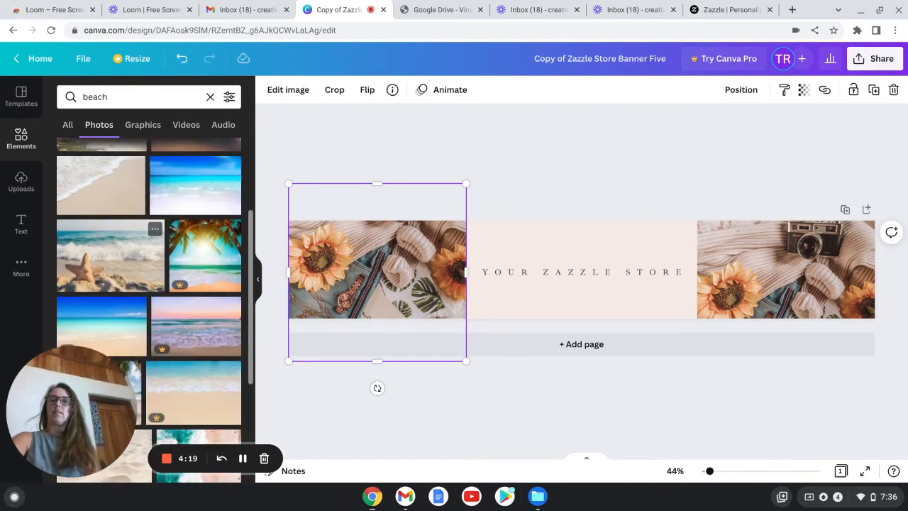
scroll(149, 312, down, 3)
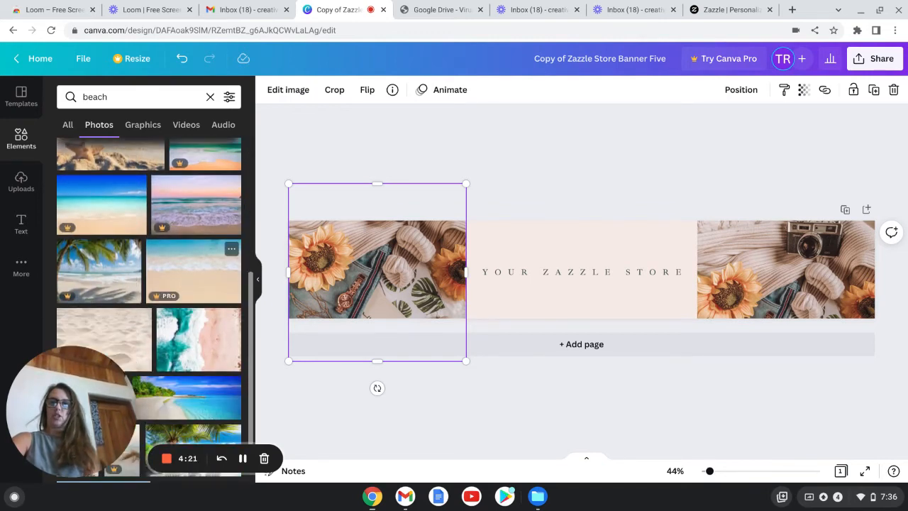
scroll(149, 312, down, 2)
scroll(149, 312, down, 2)
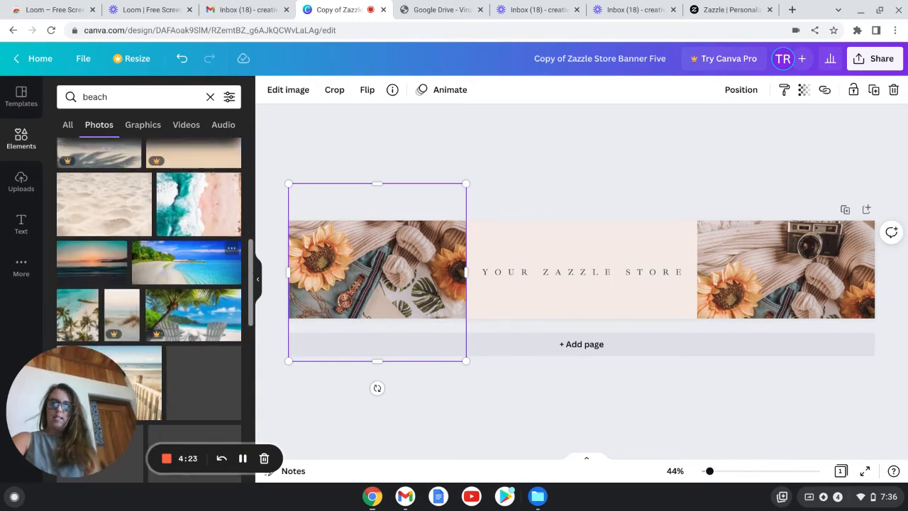
scroll(149, 312, down, 1)
scroll(149, 312, down, 1)
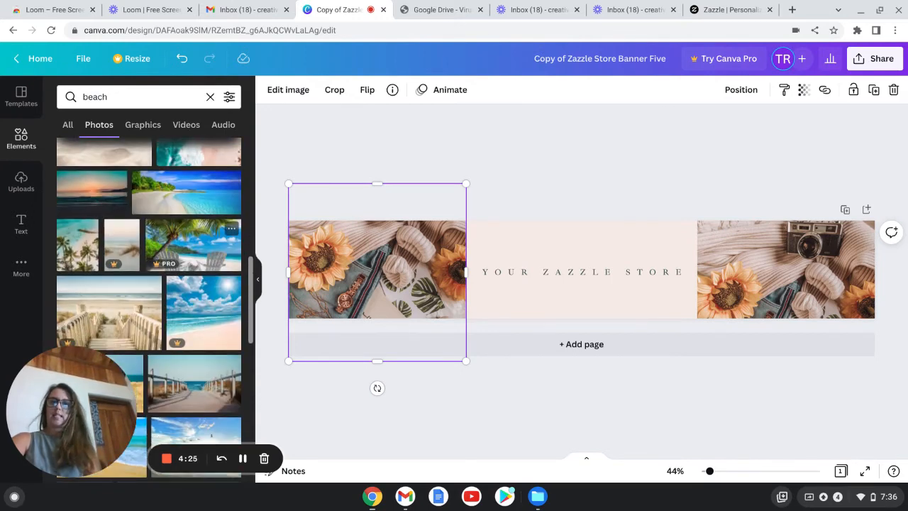
scroll(152, 259, down, 1)
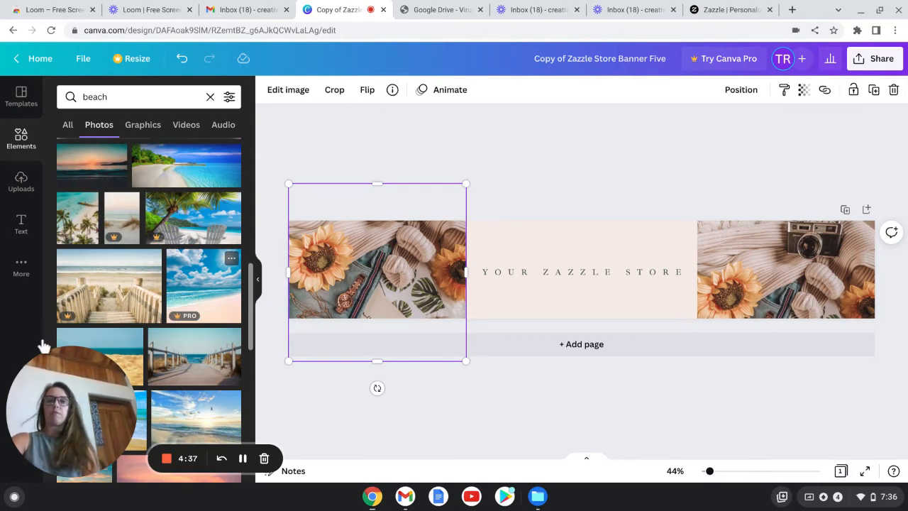
scroll(44, 346, down, 1)
scroll(44, 346, up, 1)
scroll(44, 346, down, 1)
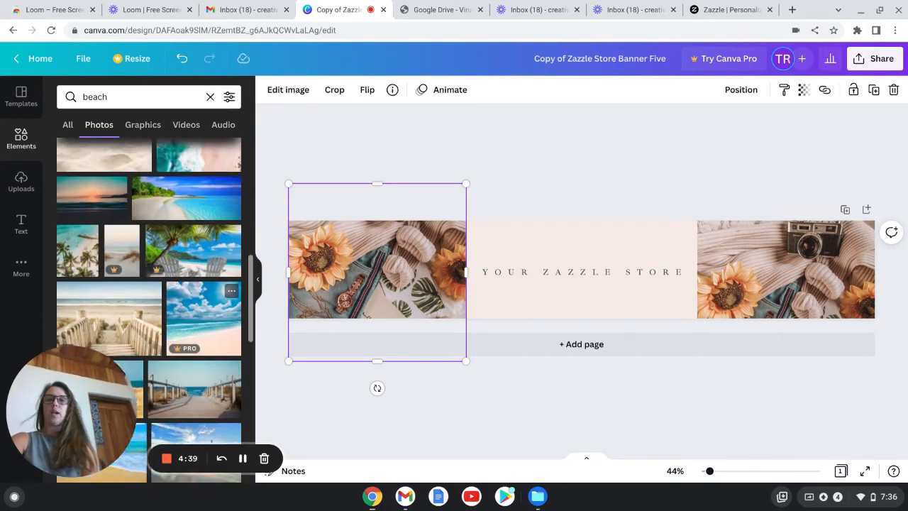
scroll(206, 298, down, 5)
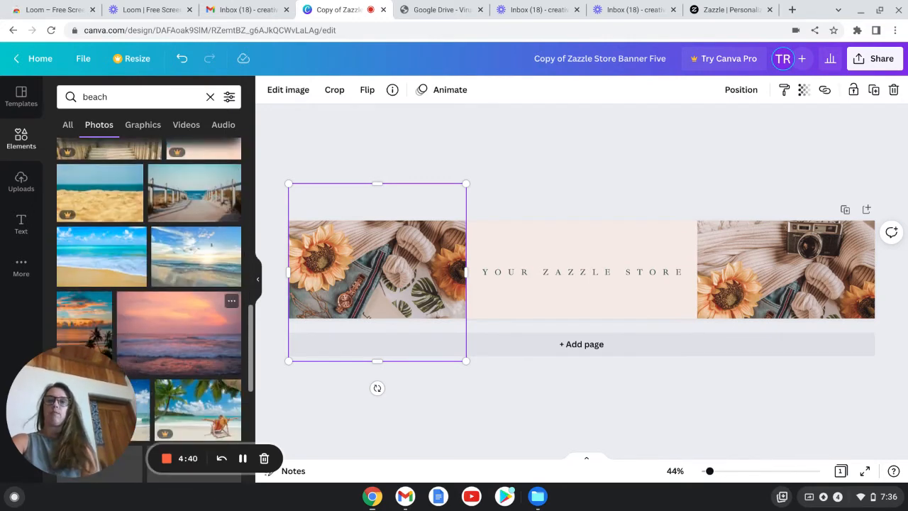
scroll(206, 298, down, 1)
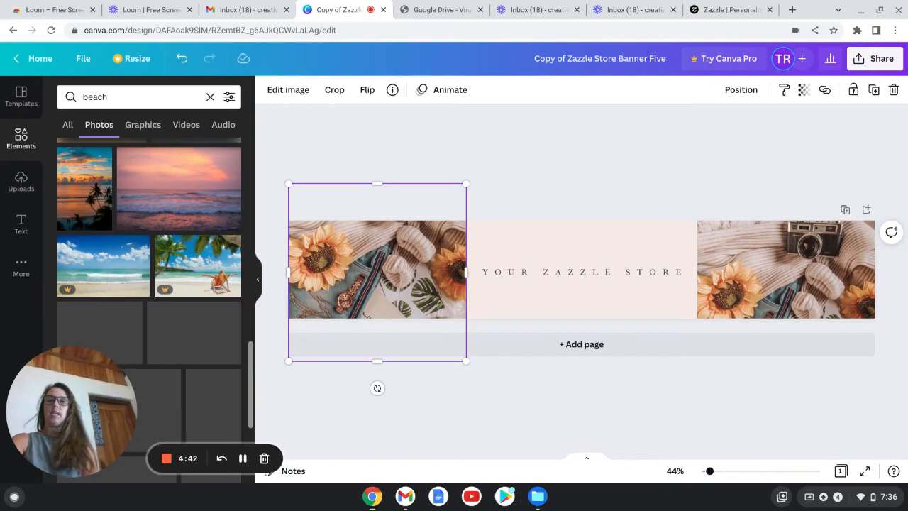
scroll(149, 310, down, 3)
scroll(178, 313, down, 6)
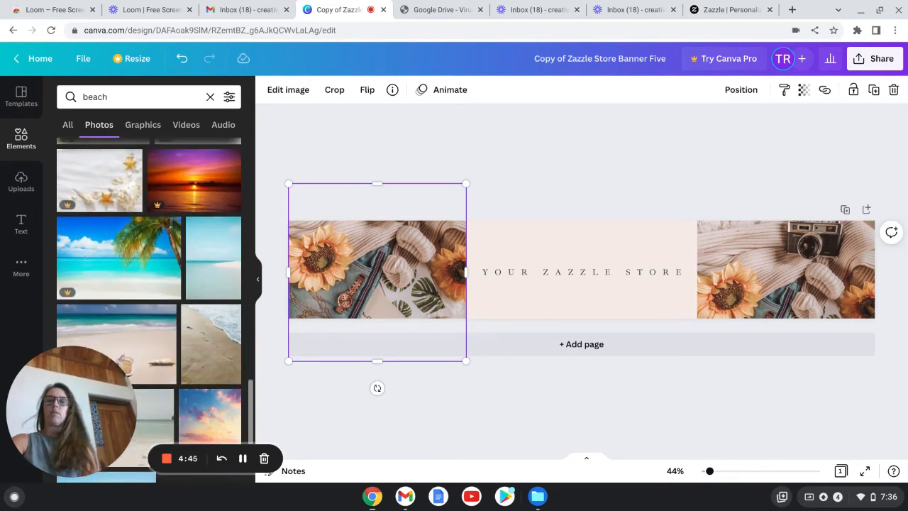
scroll(202, 326, up, 3)
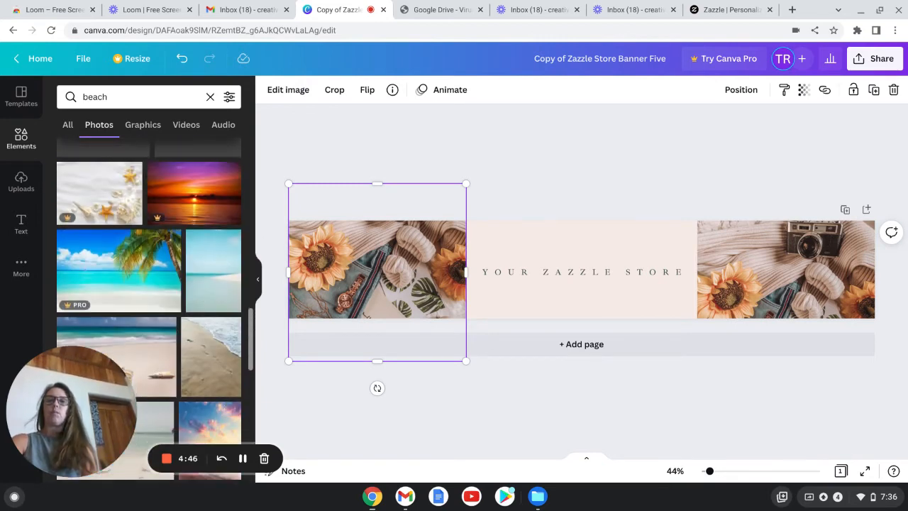
scroll(202, 327, up, 6)
scroll(149, 310, up, 3)
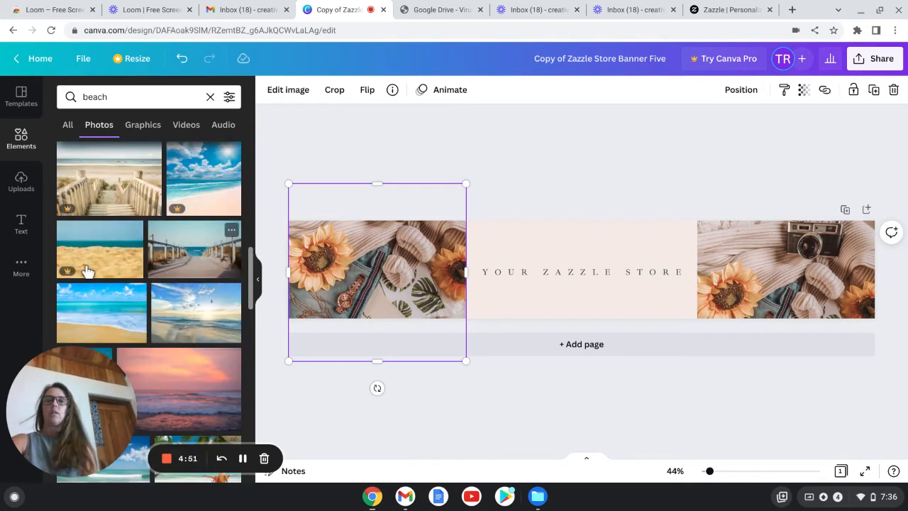
scroll(196, 302, down, 1)
scroll(156, 291, up, 4)
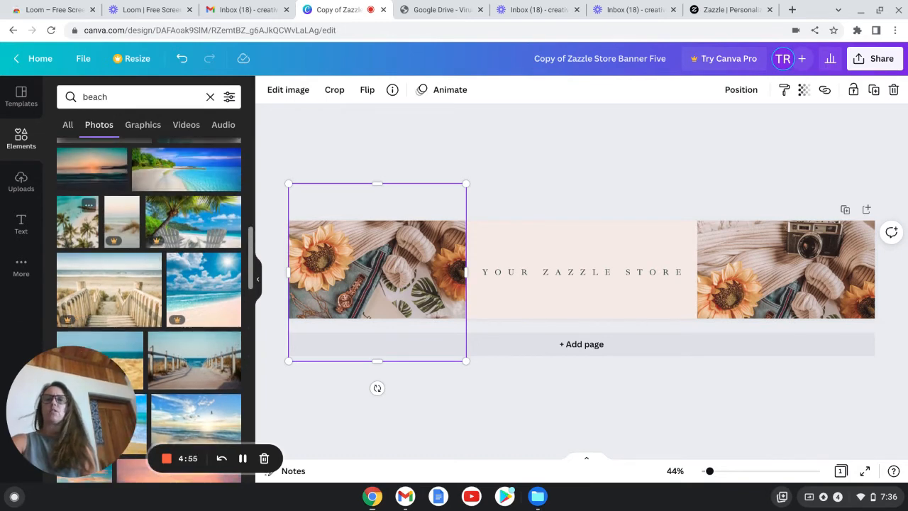
Step: Add the palm-tree beach photo and drop it onto the left sunflower photo to replace it
click(77, 221)
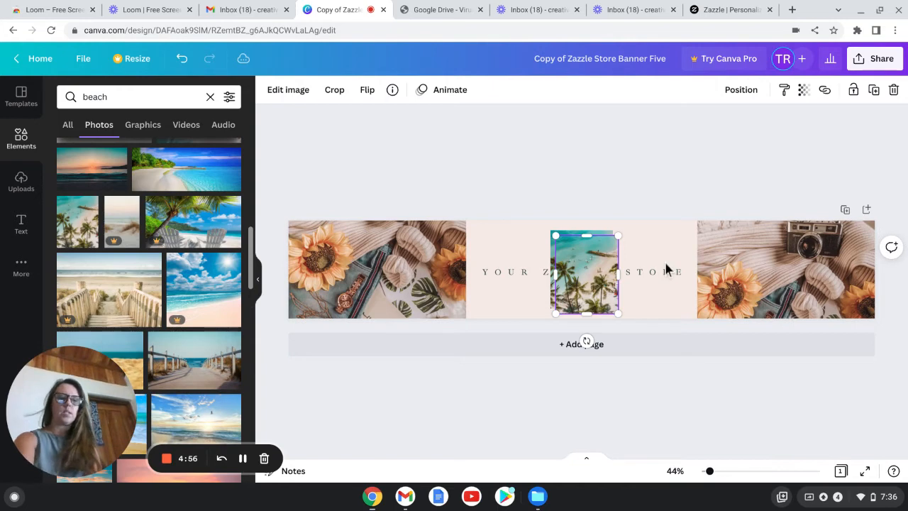
key(Delete)
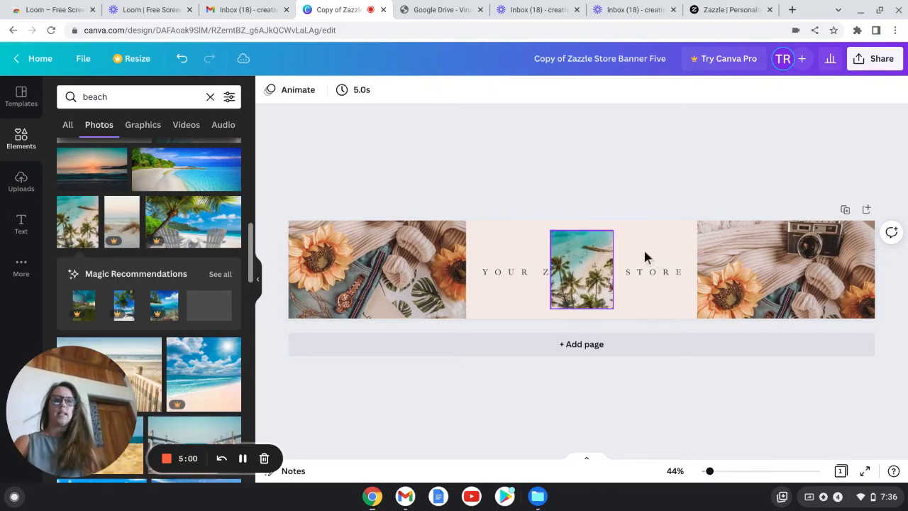
click(596, 255)
drag(503, 243, 283, 184)
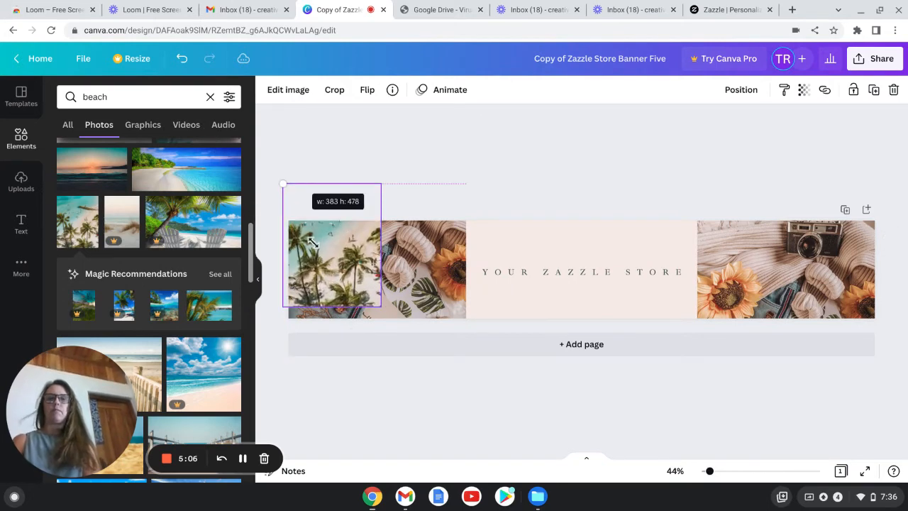
Step: Enlarge and reposition the beach photo inside the left frame so the palm trees fill the banner section
drag(312, 242, 305, 246)
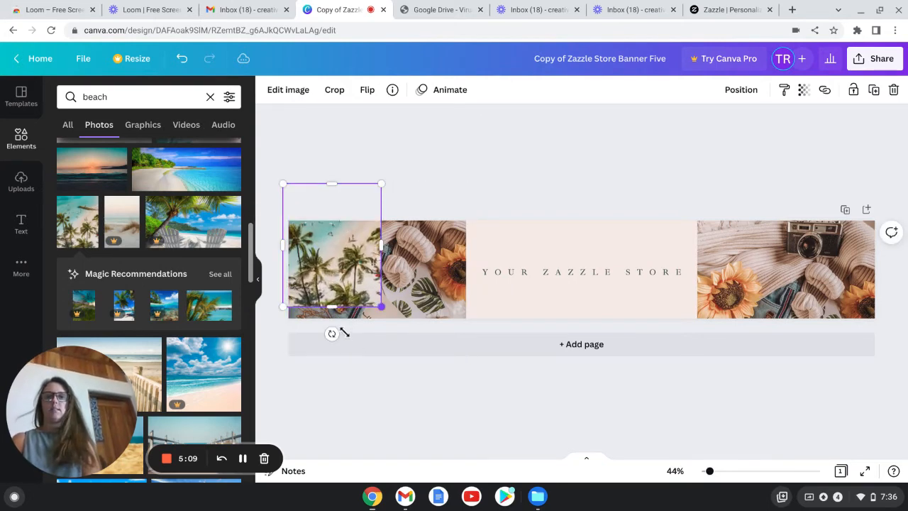
drag(360, 348, 472, 468)
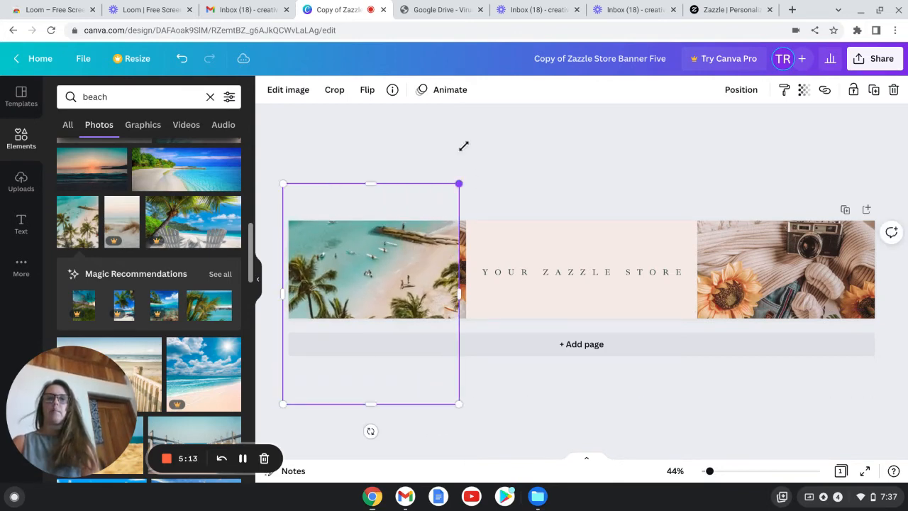
drag(470, 139, 479, 136)
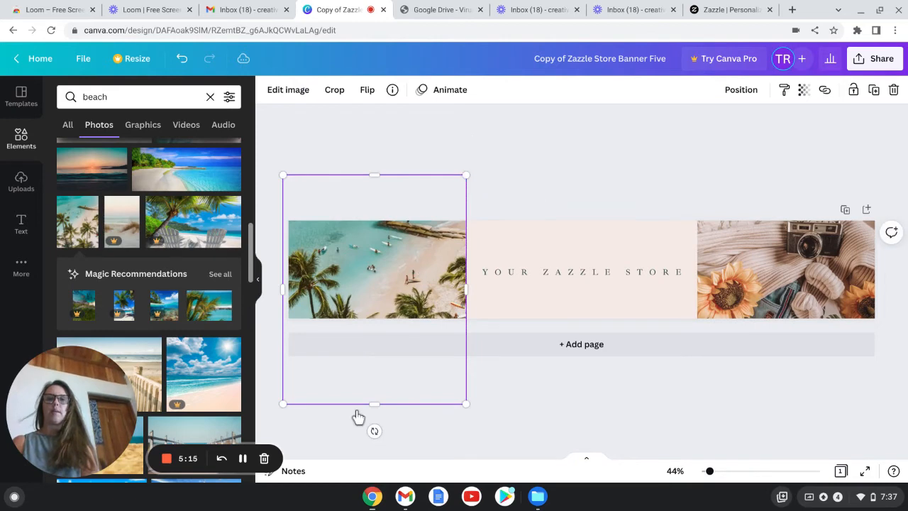
drag(336, 302, 333, 236)
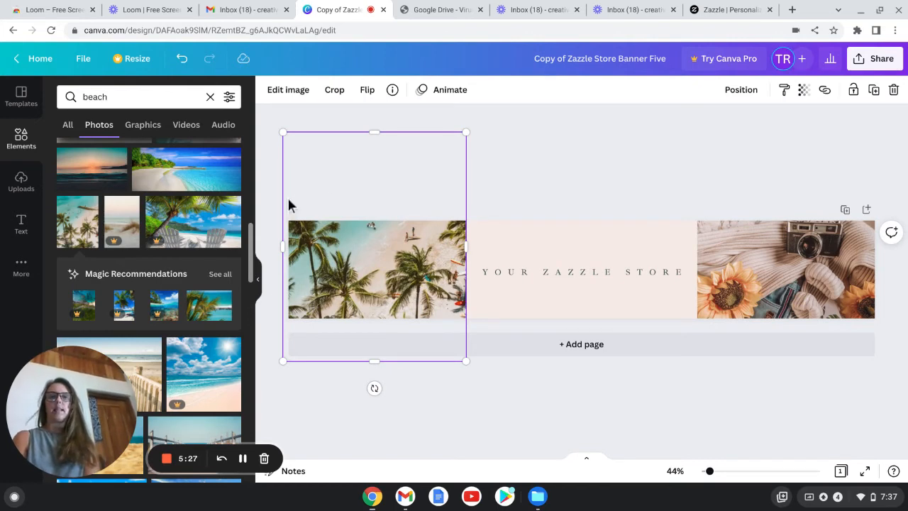
mouse_move(289, 204)
mouse_down()
mouse_move(288, 182)
mouse_move(290, 270)
mouse_move(290, 146)
mouse_move(286, 221)
mouse_move(284, 168)
mouse_move(290, 201)
mouse_up()
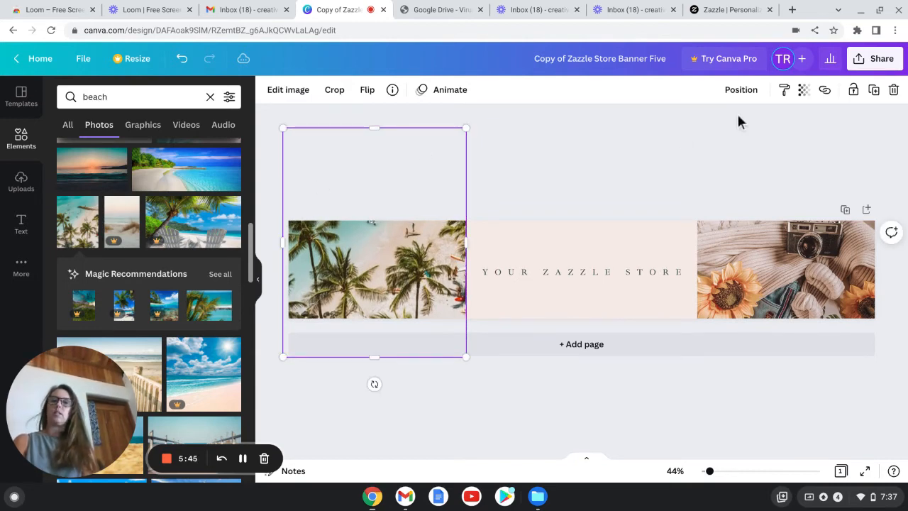
drag(438, 161, 433, 163)
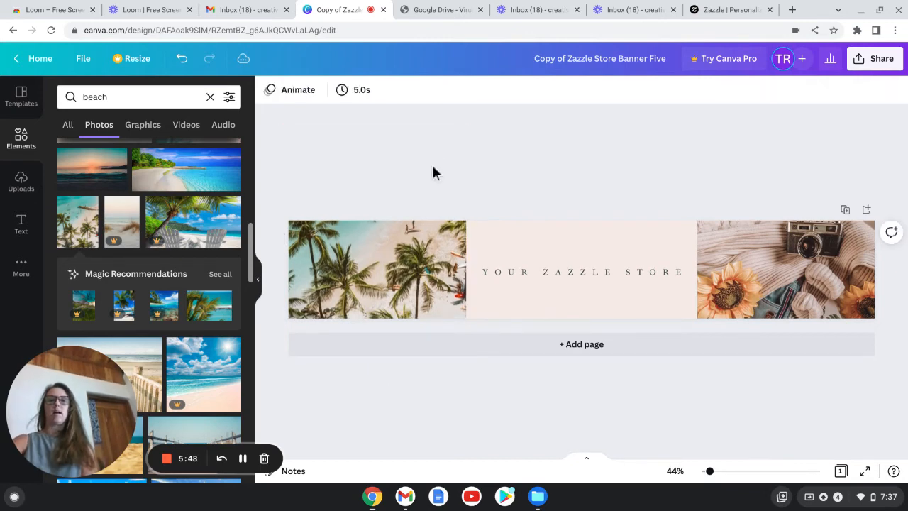
click(402, 235)
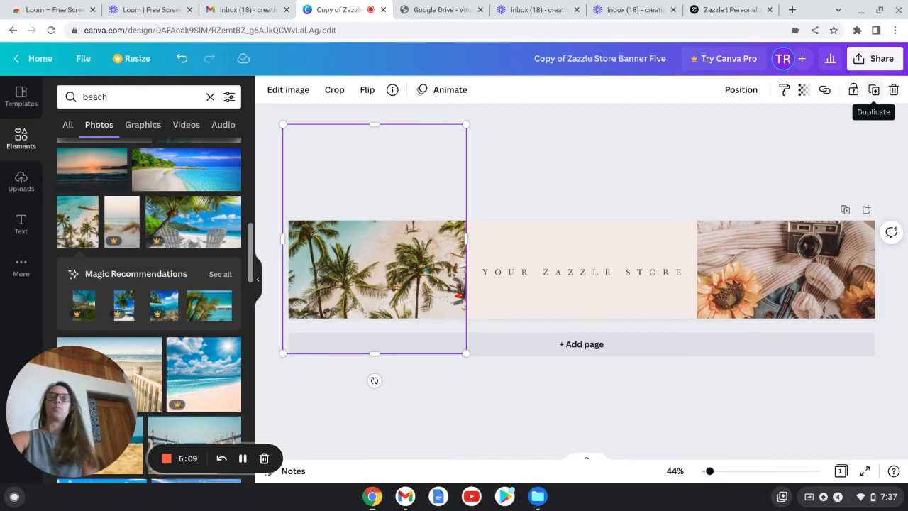
Step: Duplicate the left beach photo and place the copy over the right photo frame
click(874, 90)
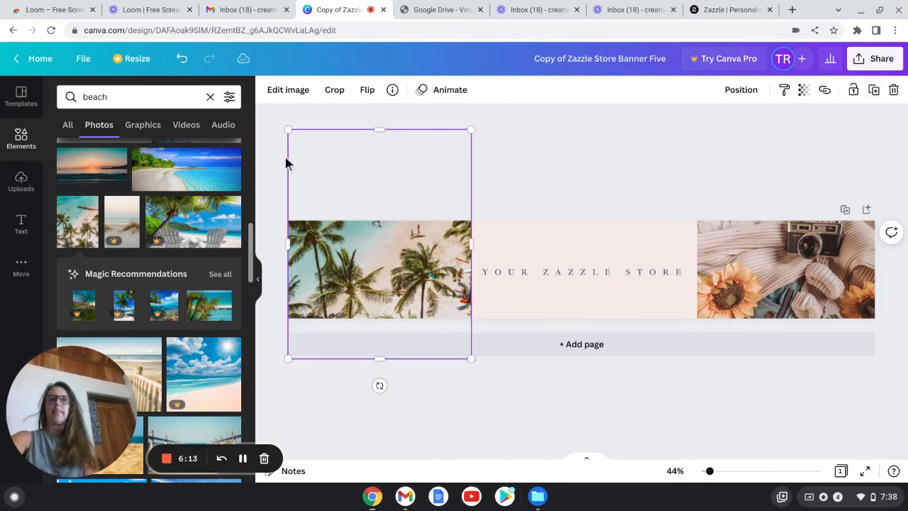
drag(285, 163, 882, 155)
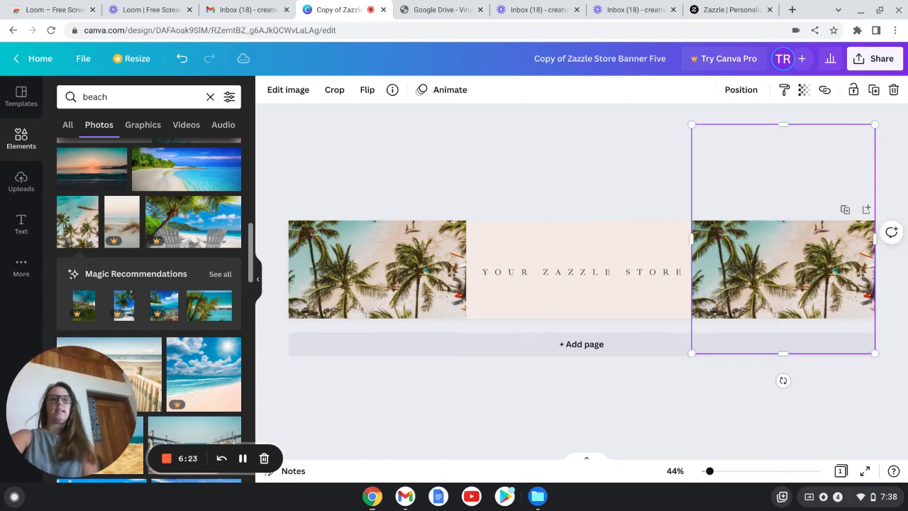
drag(783, 269, 779, 323)
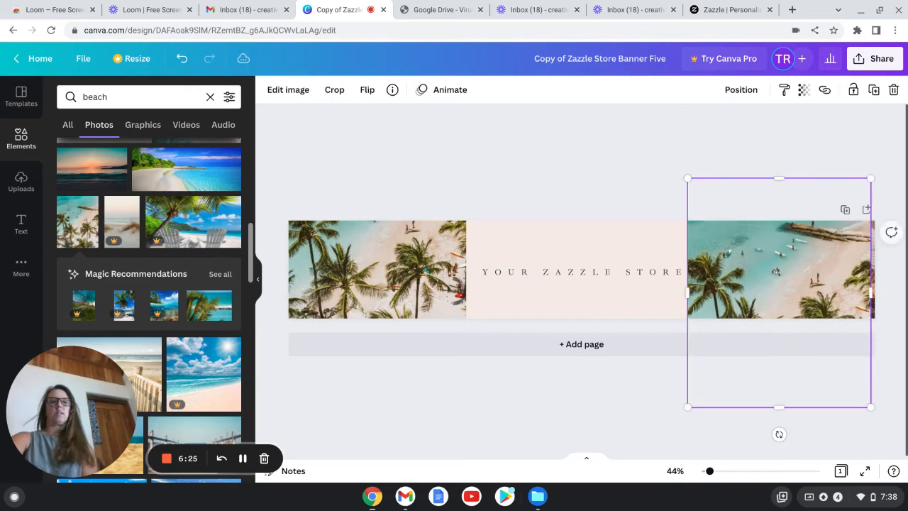
drag(776, 272, 784, 252)
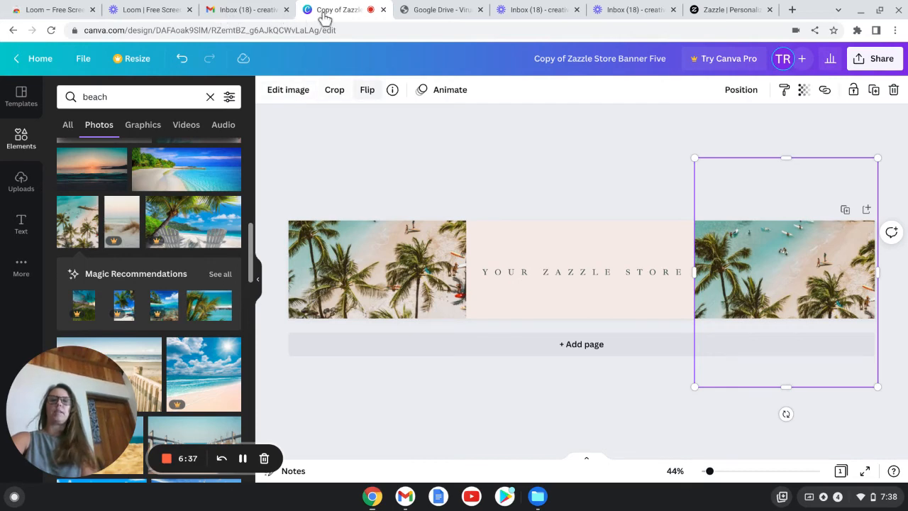
Step: Flip the right beach photo horizontally, trying a vertical flip and reverting it
click(366, 90)
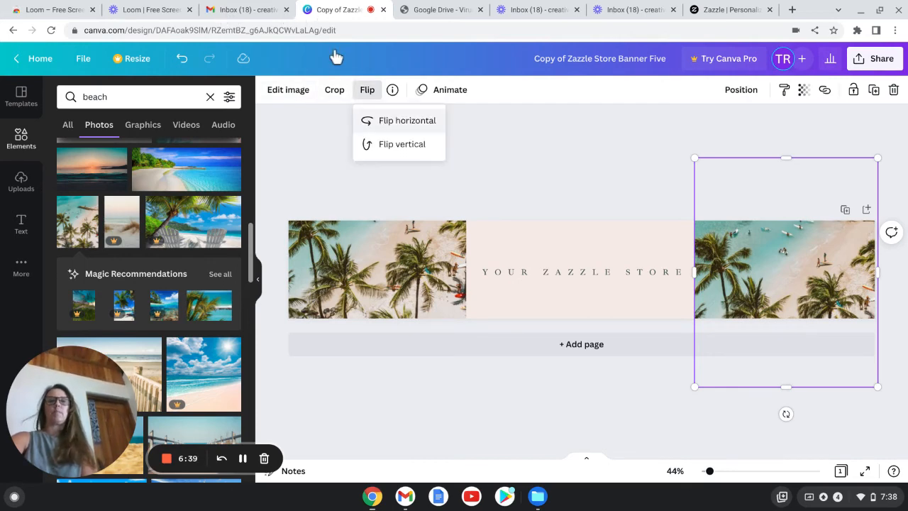
click(406, 121)
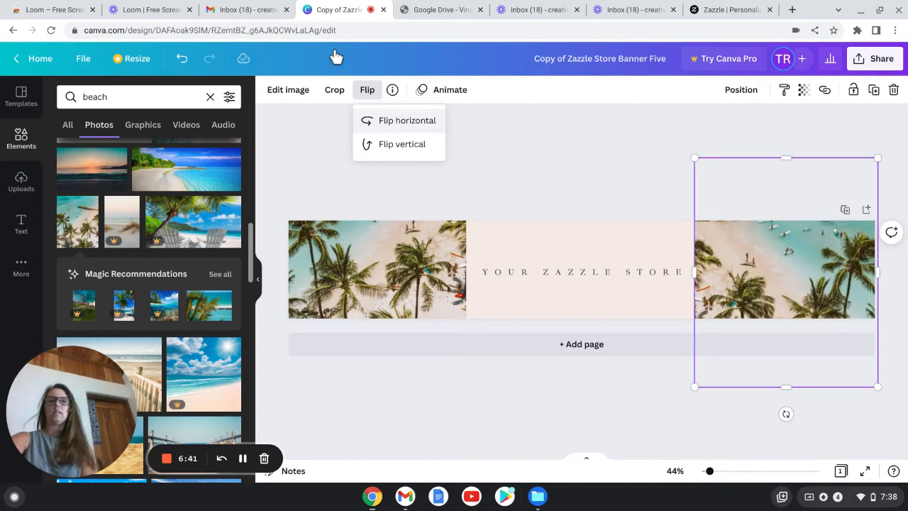
click(403, 144)
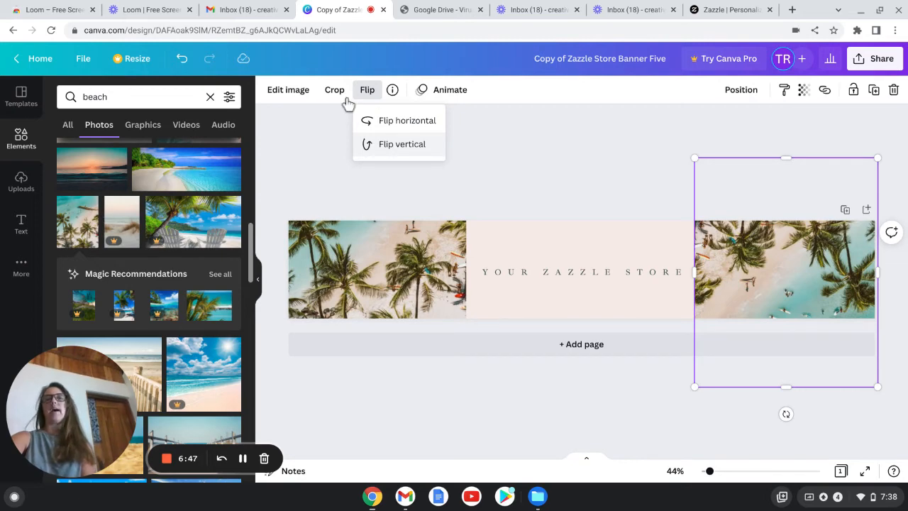
click(403, 144)
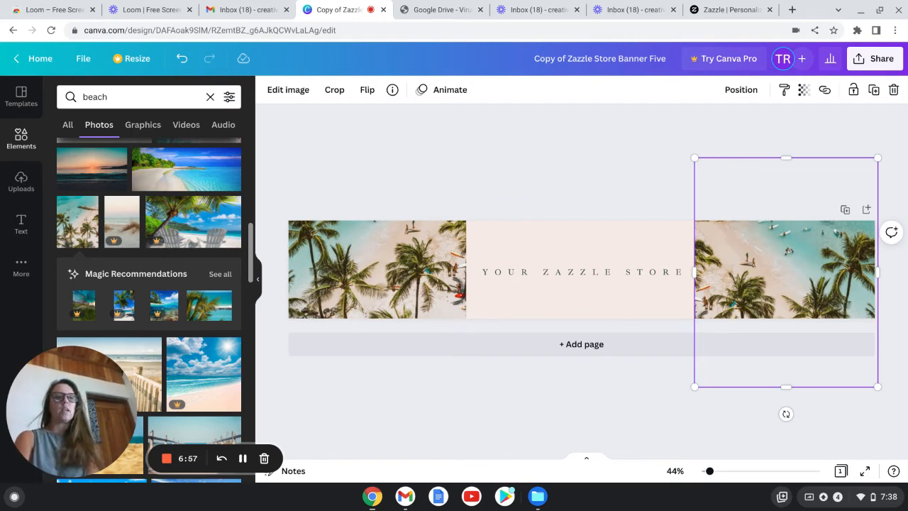
Step: Shift the right beach photo upward and nudge the left beach photo slightly right to align both
drag(786, 272, 786, 238)
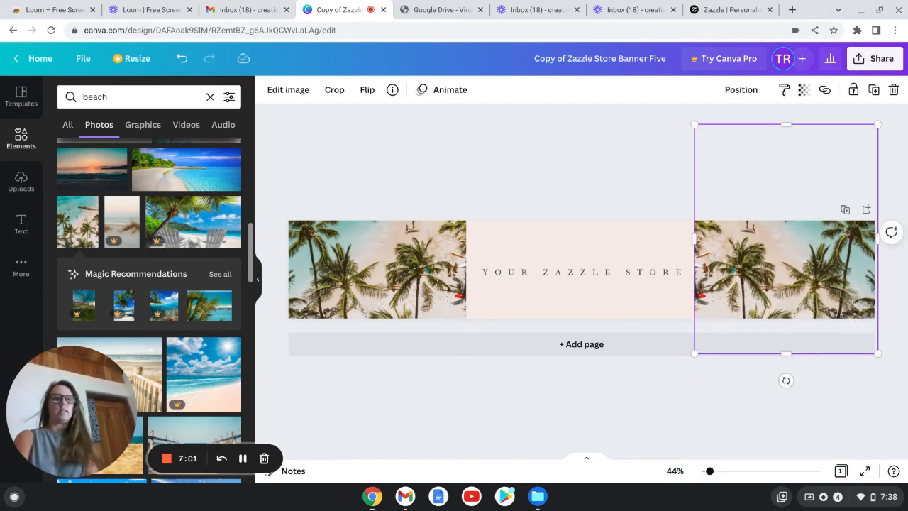
drag(786, 270, 783, 270)
click(691, 177)
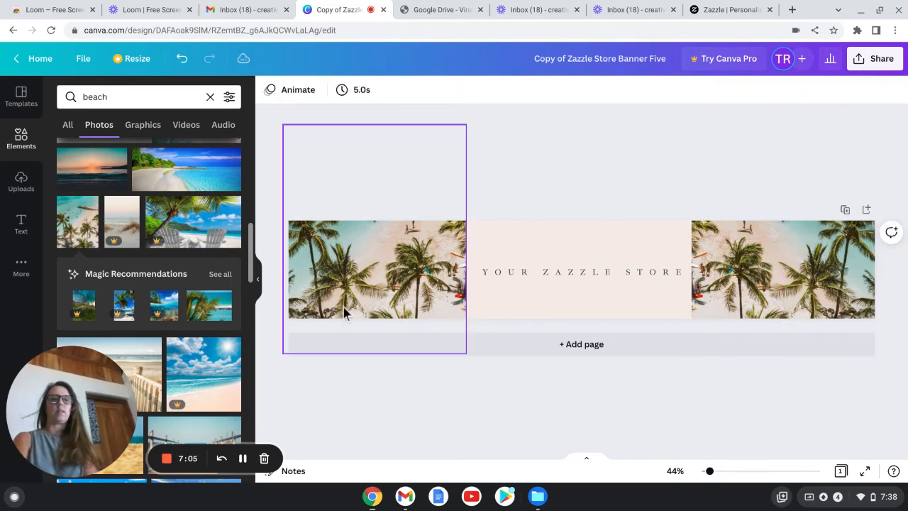
click(331, 312)
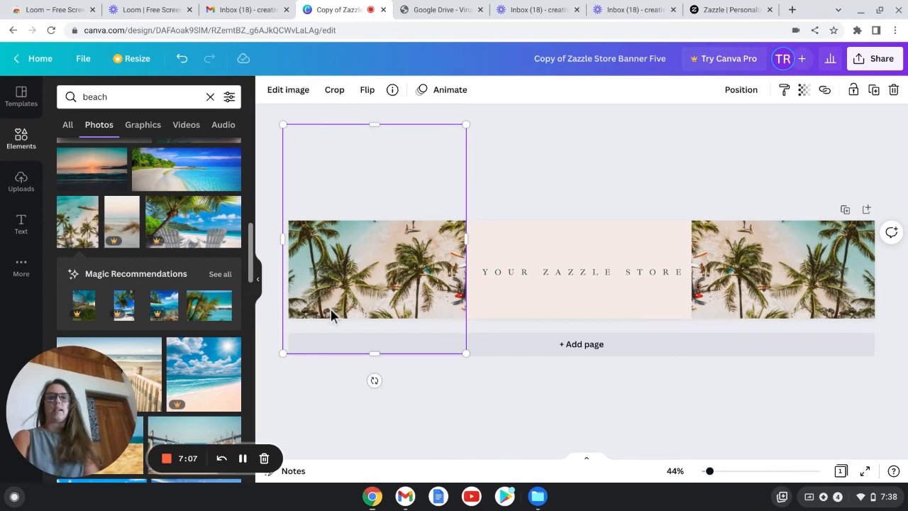
drag(330, 311, 339, 311)
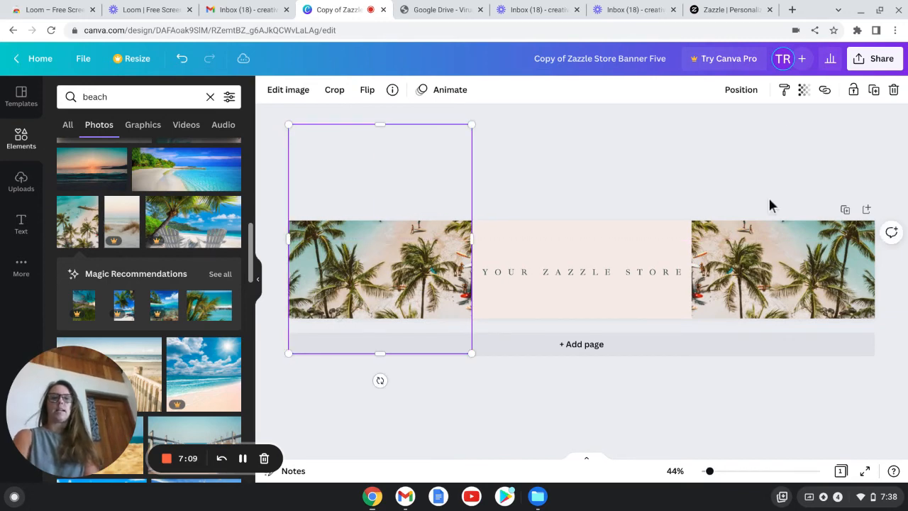
Step: Replace the store name text in the banner's centre with "BEACH BABES"
click(769, 214)
click(715, 271)
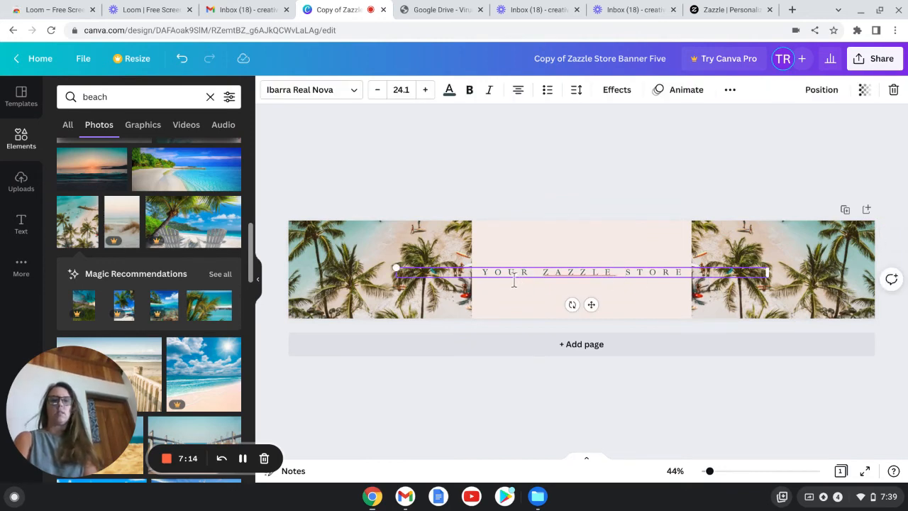
drag(498, 278, 798, 280)
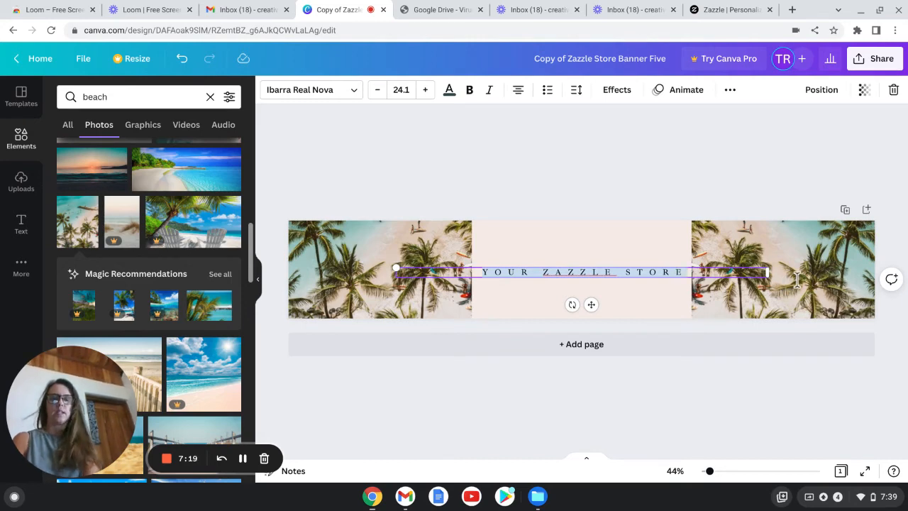
text(BE)
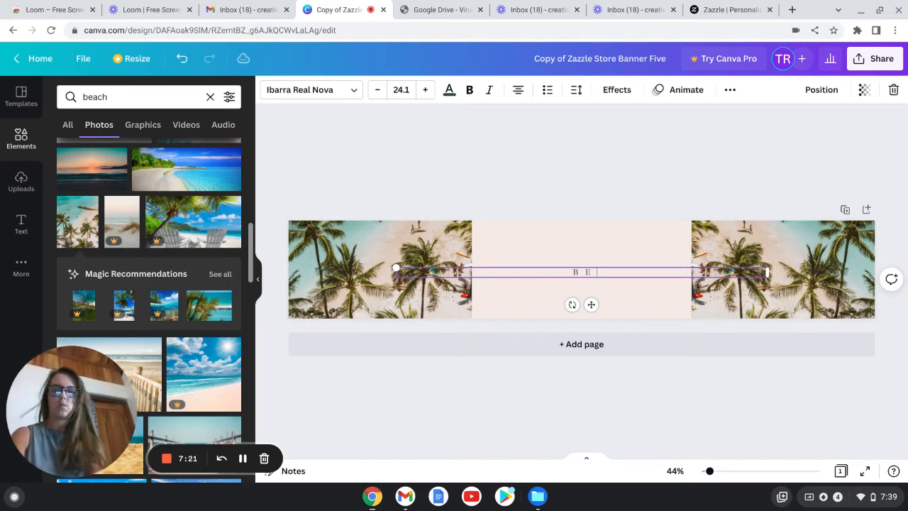
text(ACH)
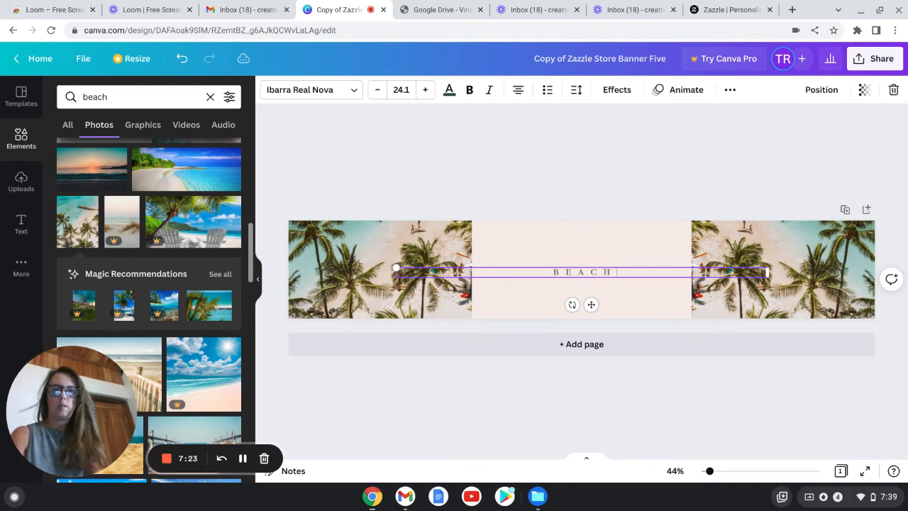
text( BABES)
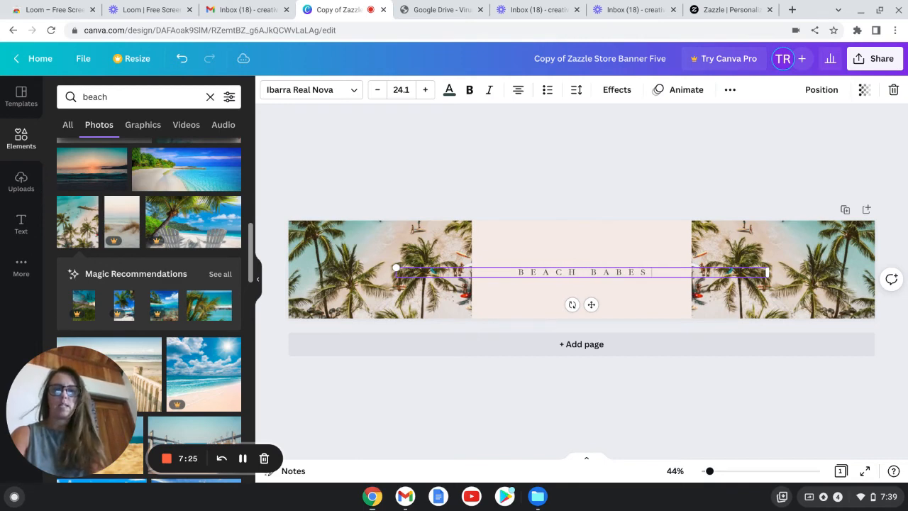
click(899, 466)
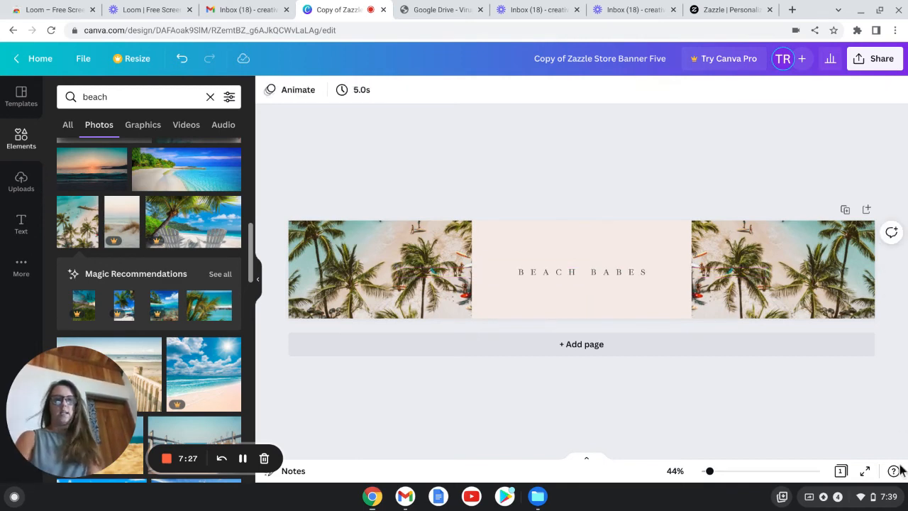
Step: Change the banner background colour to the teal photo colour #6caea9
click(690, 222)
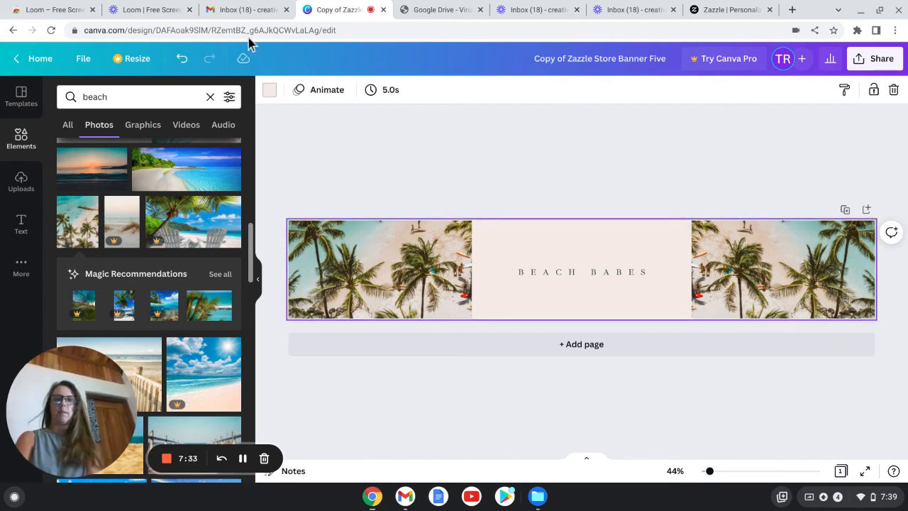
click(269, 90)
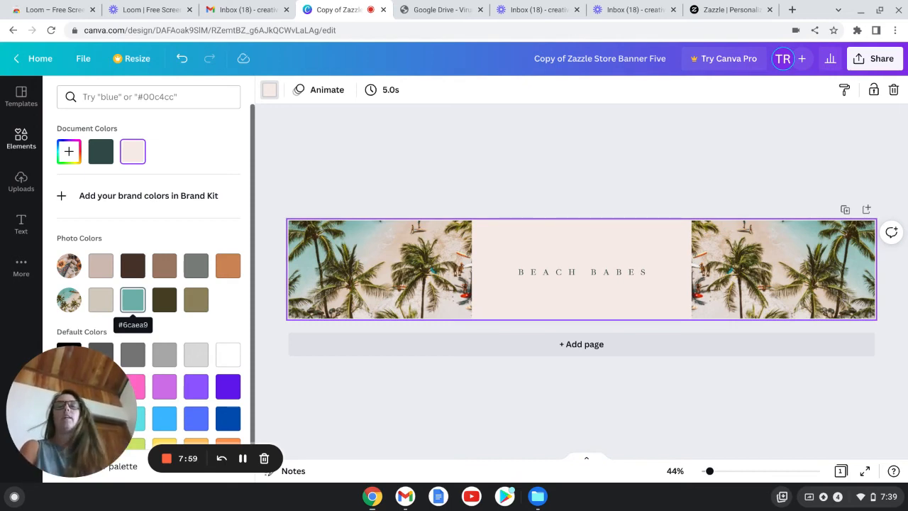
click(133, 299)
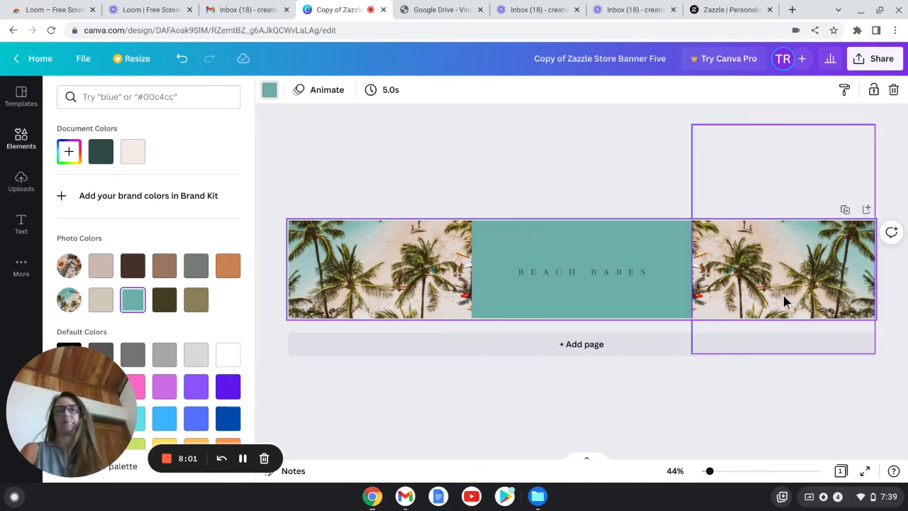
Step: Select all of the BEACH BABES text and change its colour to white #ffffff
click(709, 276)
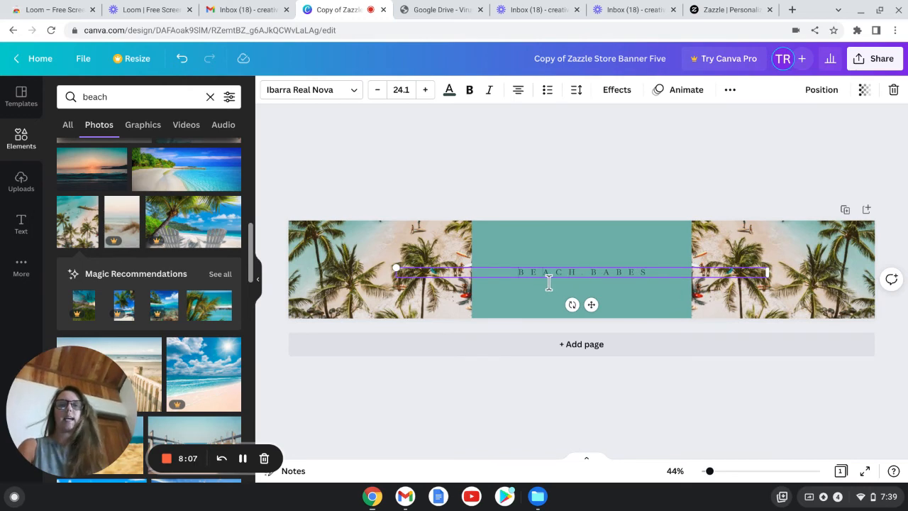
double_click(603, 284)
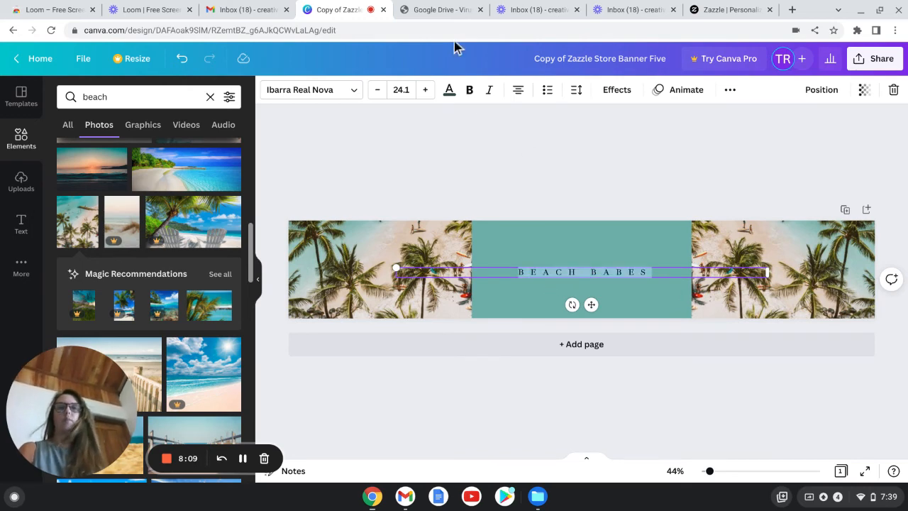
click(449, 89)
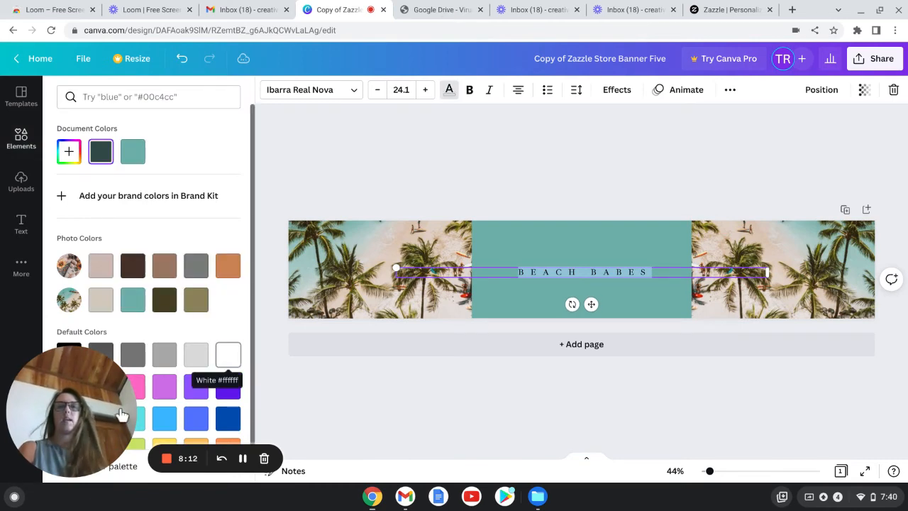
click(228, 355)
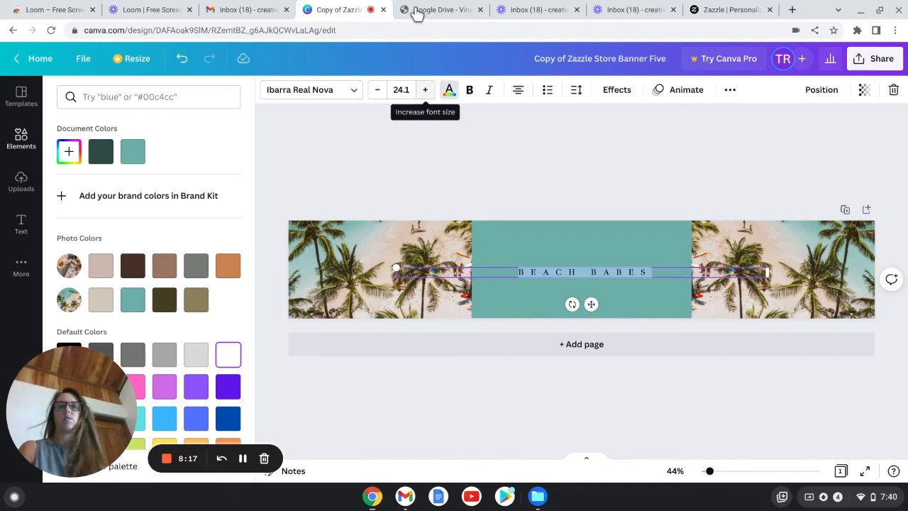
Step: Increase the BEACH BABES font size to 28.1 and deselect the text
key(ctrl+shift+period)
key(ctrl+shift+period)
key(ctrl+shift+period)
key(ctrl+shift+period)
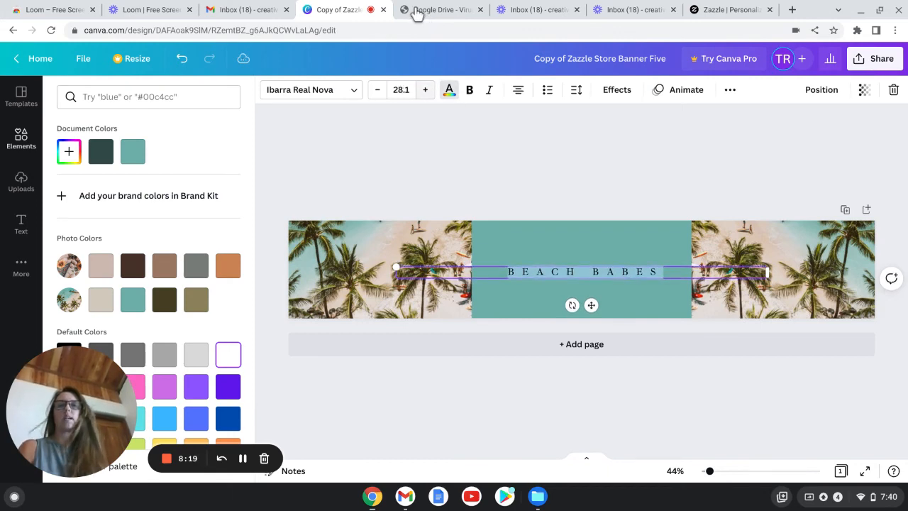
key(Escape)
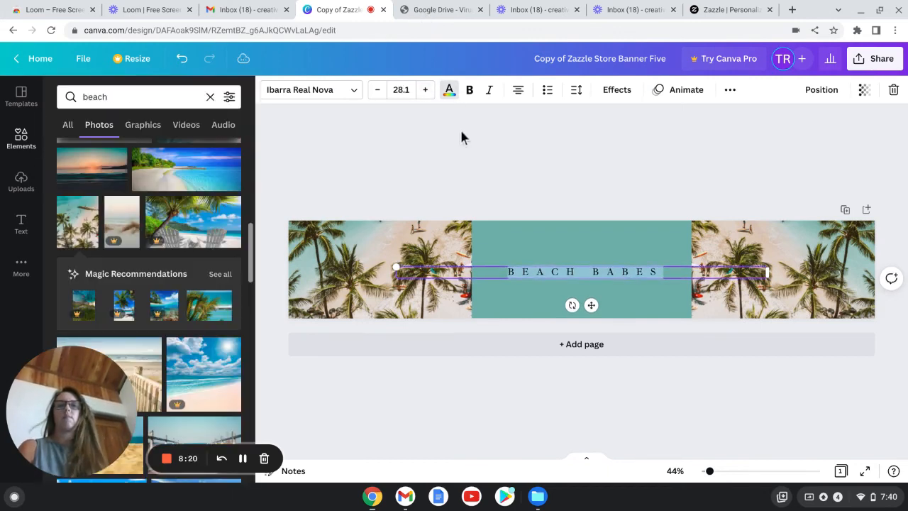
click(710, 150)
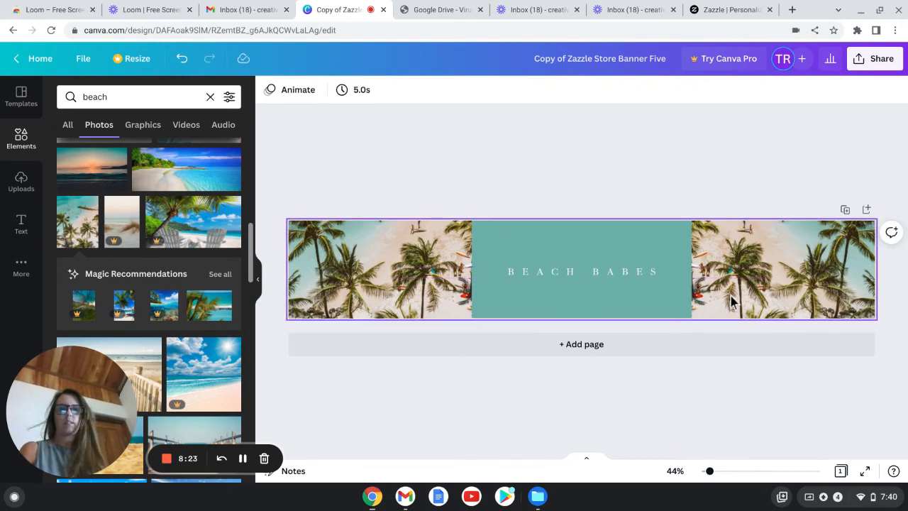